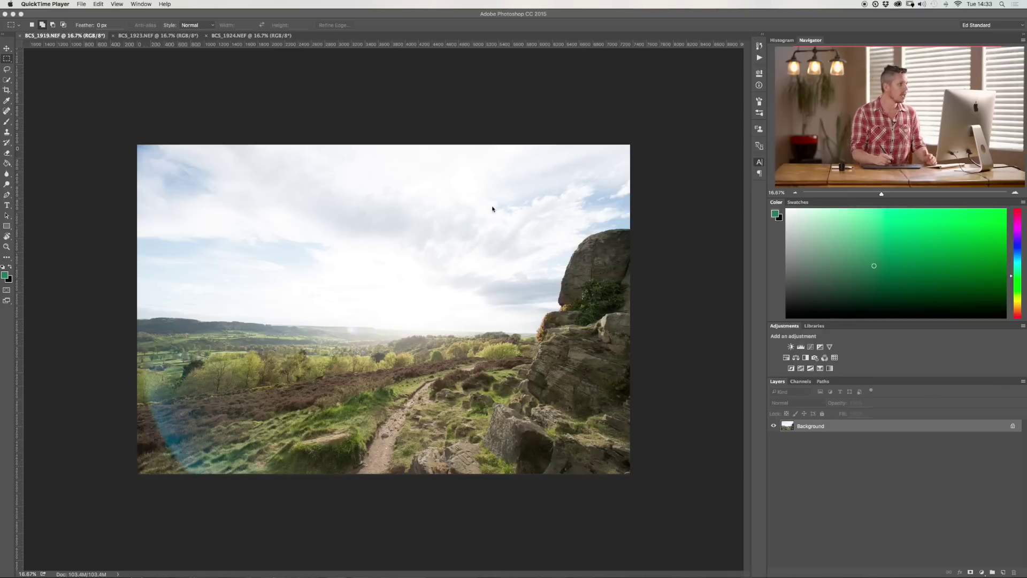
Compare the BCS_1919, BCS_1923 and BCS_1924 exposures one after another.
{"action": "left_click", "coordinate": [154, 42]}
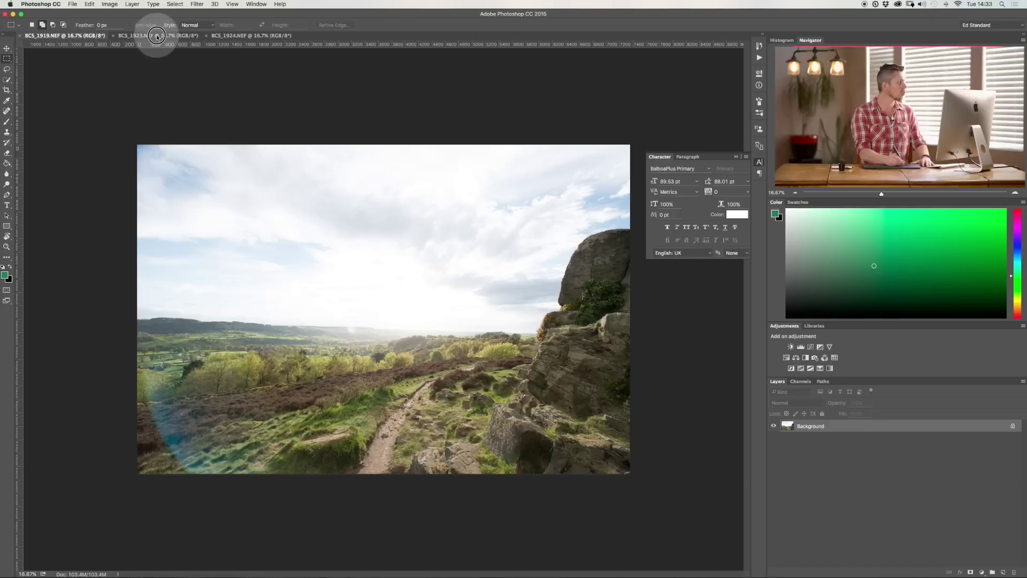
{"action": "left_click", "coordinate": [158, 35]}
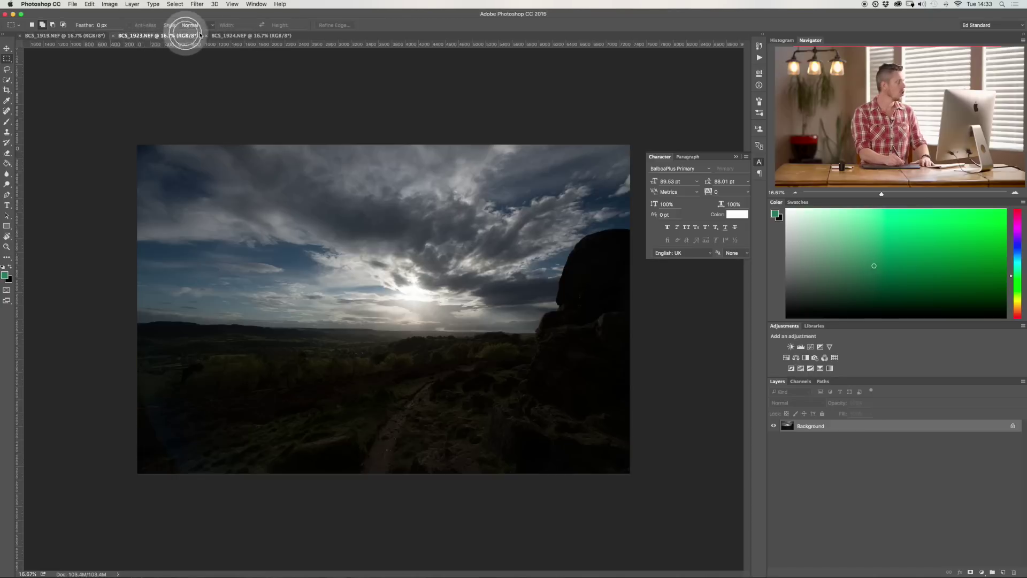
{"action": "left_click", "coordinate": [248, 36]}
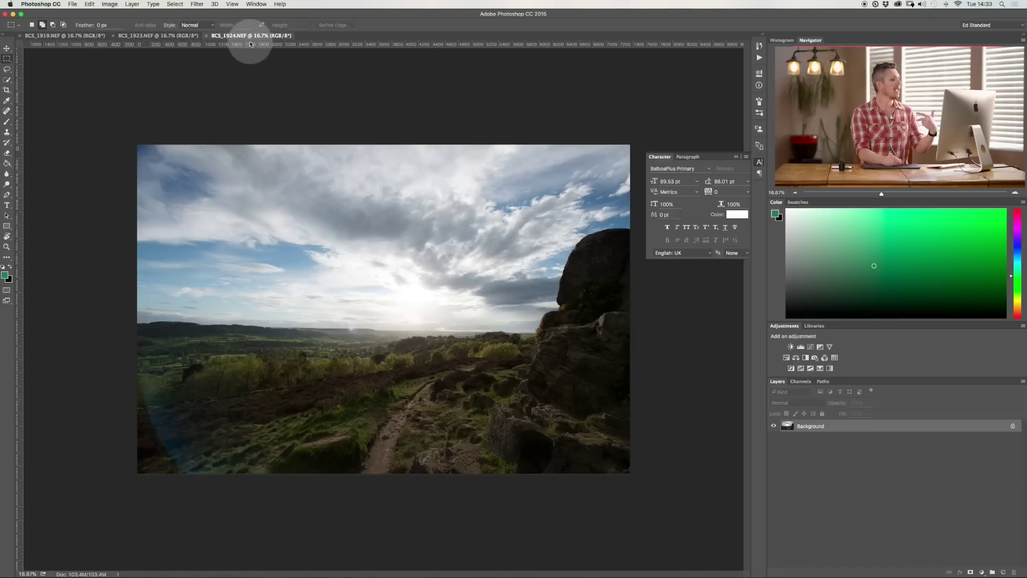
{"action": "left_click", "coordinate": [144, 36]}
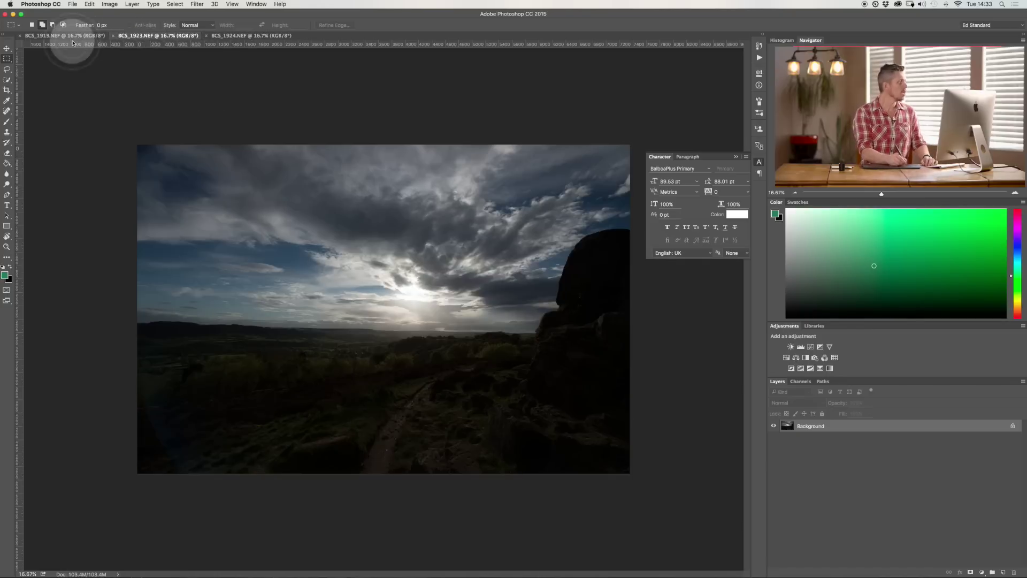
{"action": "left_click", "coordinate": [74, 36]}
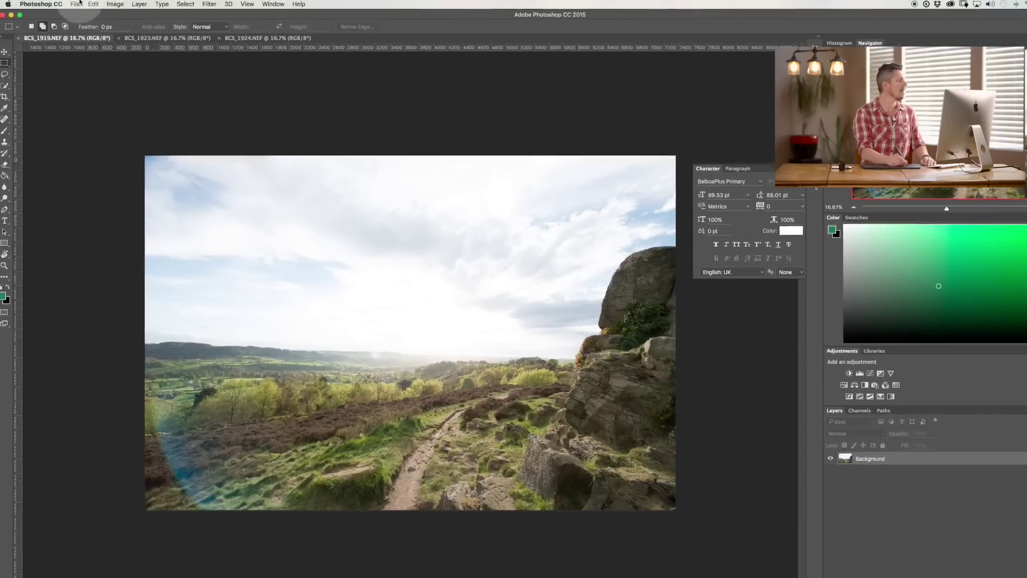
Start a Merge to HDR Pro with the open exposures as sources, then cancel it.
{"action": "left_click", "coordinate": [73, 4]}
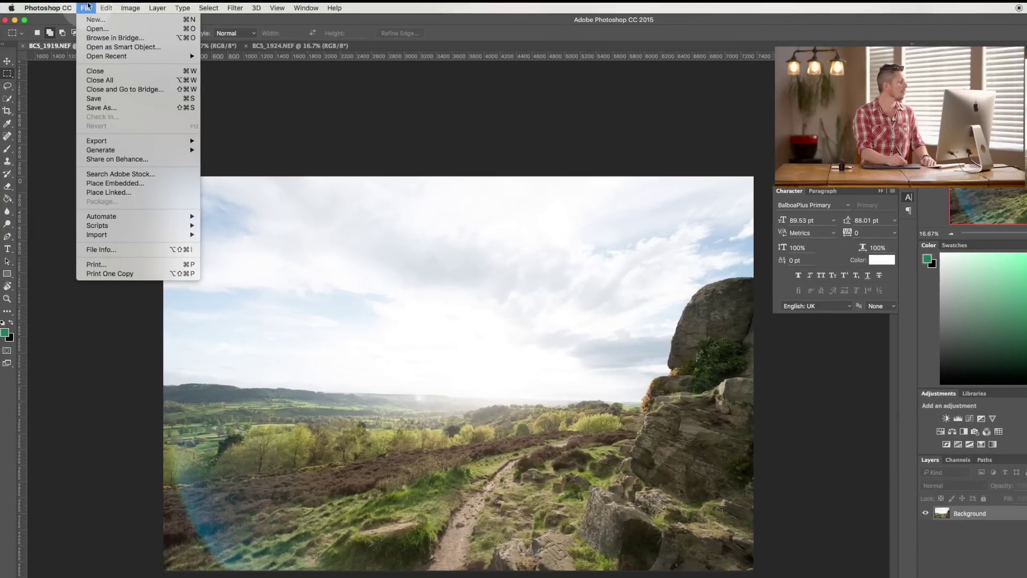
{"action": "mouse_move", "coordinate": [172, 217]}
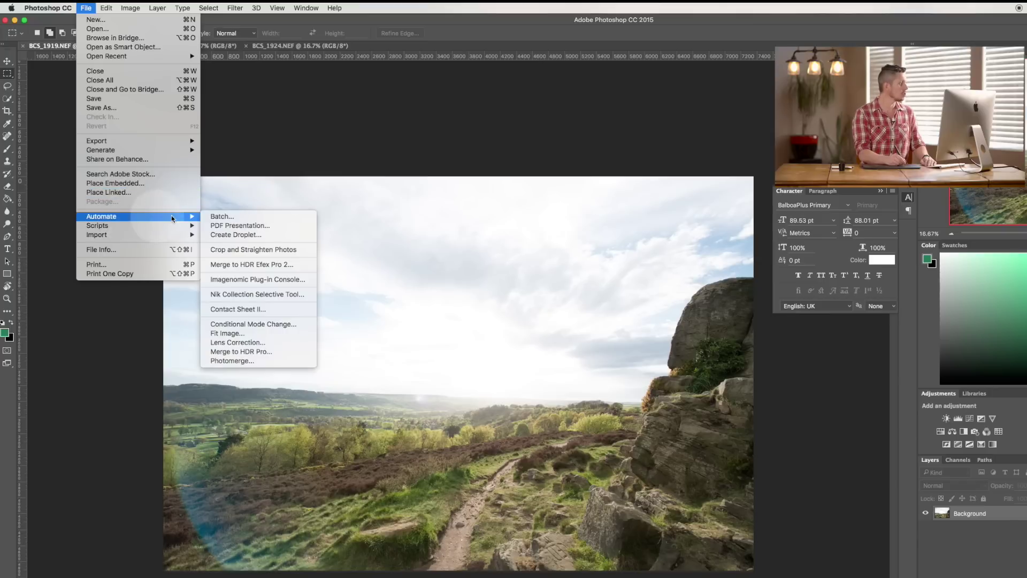
{"action": "left_click", "coordinate": [273, 352]}
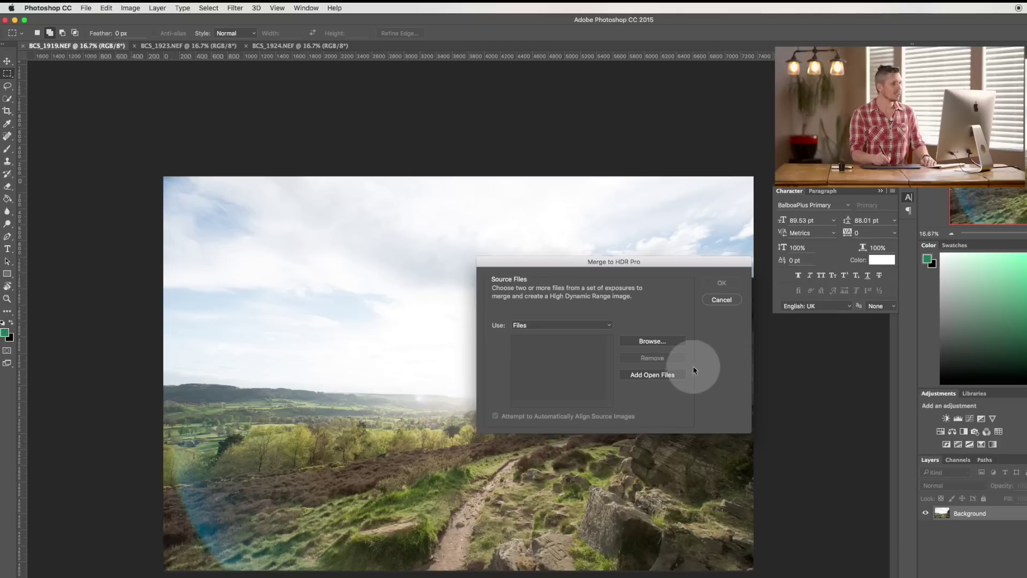
{"action": "left_click", "coordinate": [666, 376]}
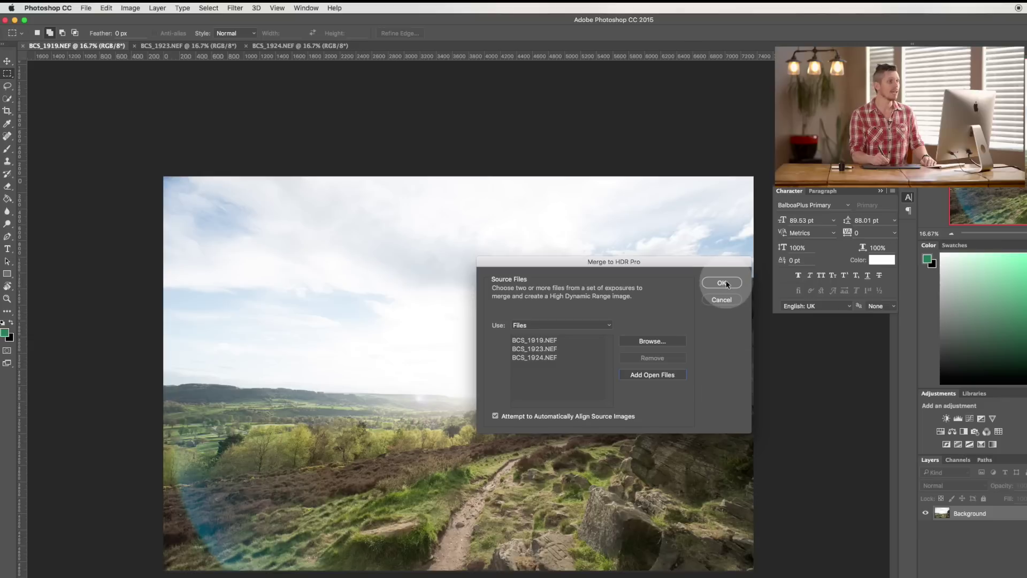
{"action": "left_click", "coordinate": [722, 300]}
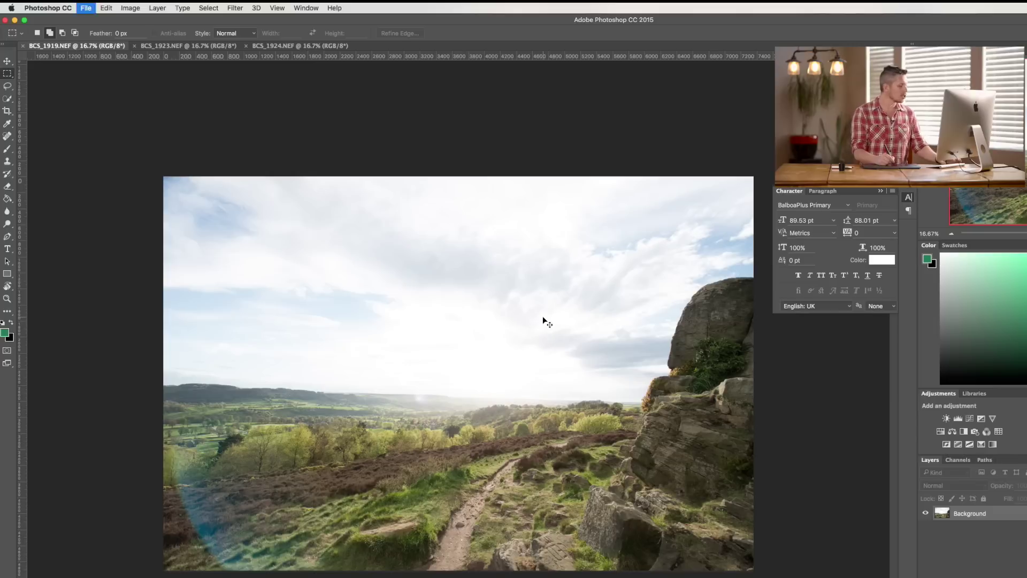
Close BCS_1919, BCS_1923 and BCS_1924 without saving, then open the File menu.
{"action": "left_click", "coordinate": [585, 224]}
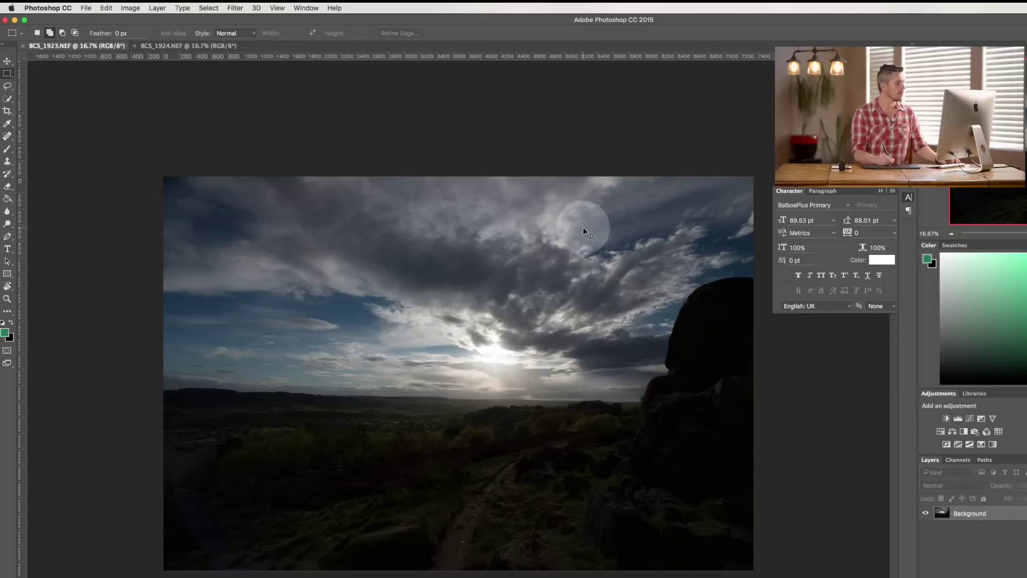
{"action": "left_click", "coordinate": [584, 225]}
{"action": "left_click", "coordinate": [585, 224]}
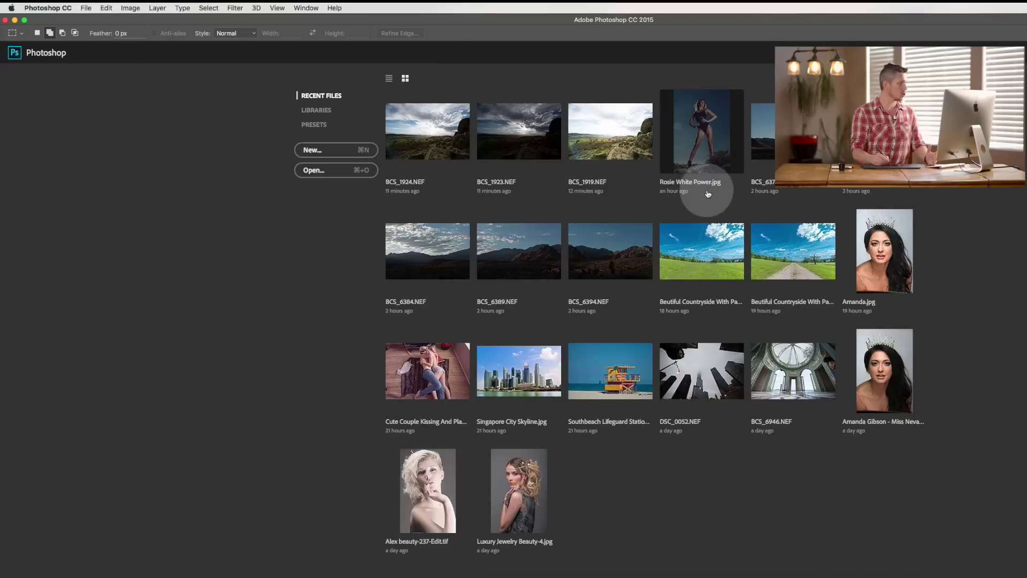
{"action": "left_click", "coordinate": [87, 8]}
{"action": "mouse_move", "coordinate": [179, 217]}
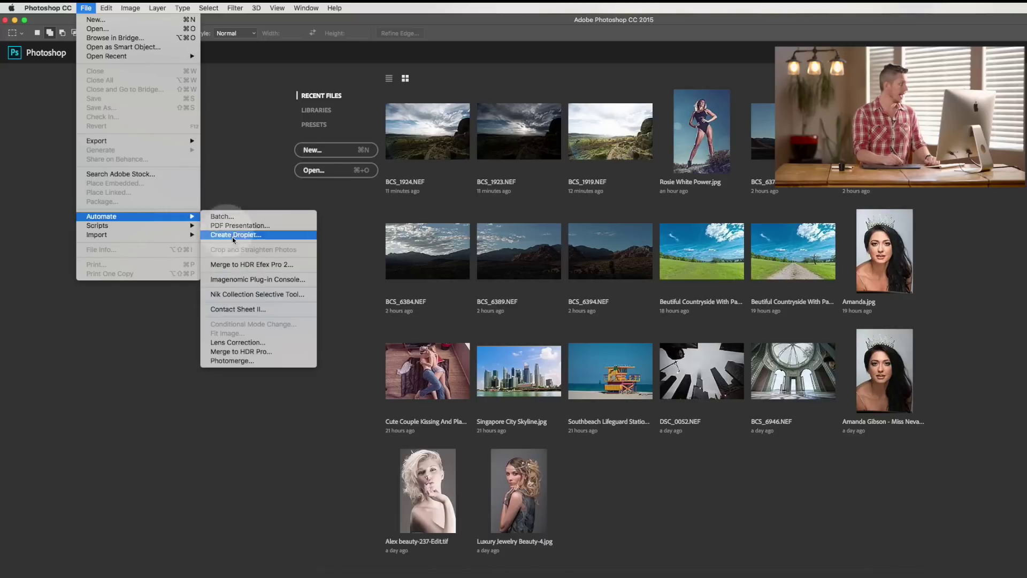
Merge BCS_1919, BCS_1923 and BCS_1924.NEF in Merge to HDR Pro, using Files as the source.
{"action": "left_click", "coordinate": [257, 354]}
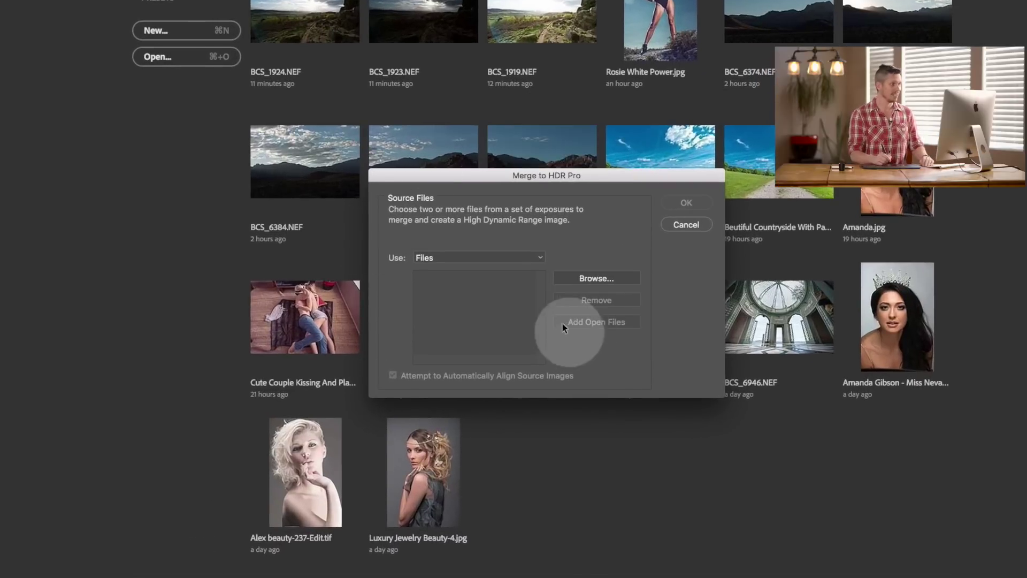
{"action": "left_click", "coordinate": [520, 258]}
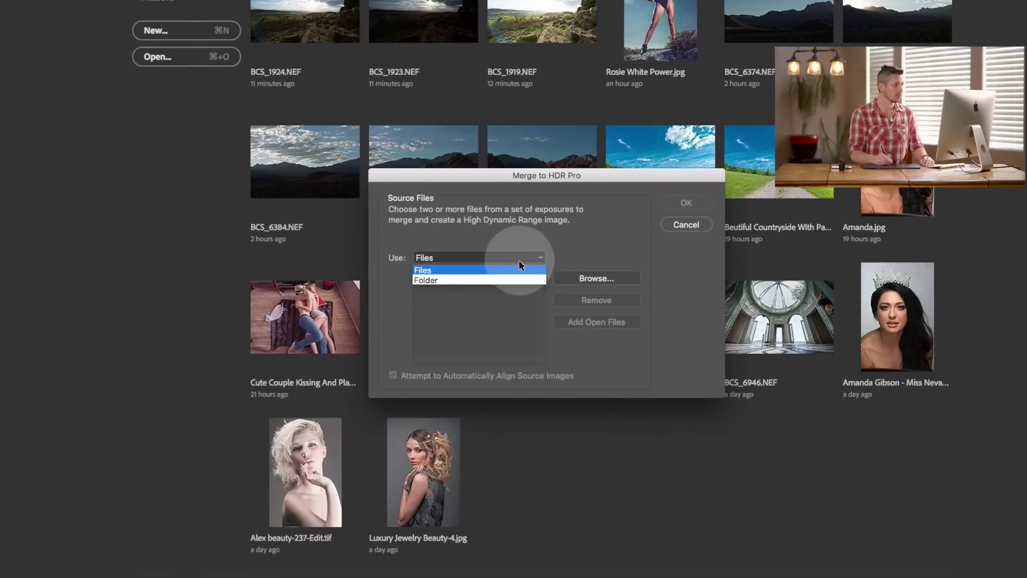
{"action": "left_click", "coordinate": [519, 271]}
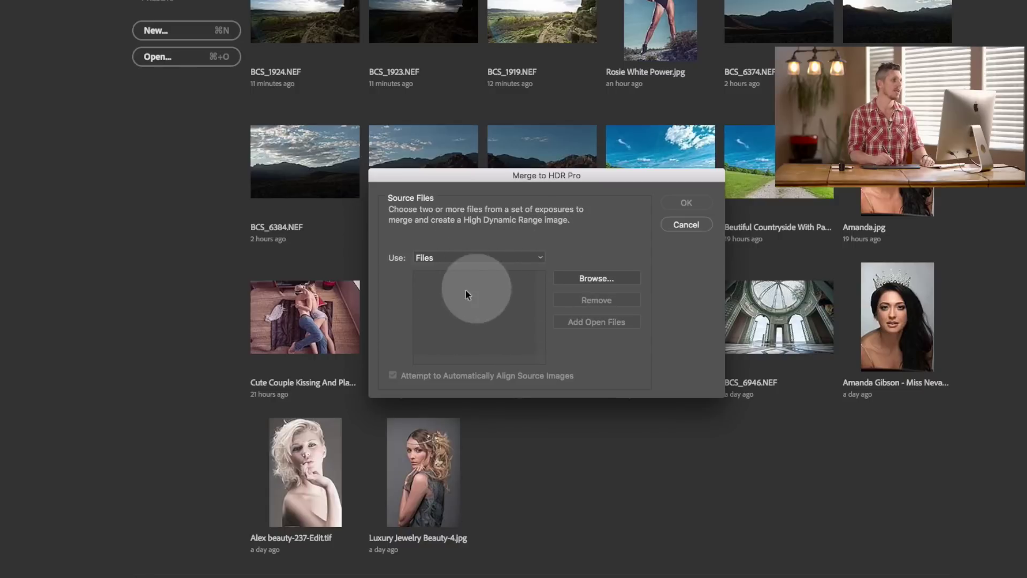
{"action": "left_click", "coordinate": [589, 278]}
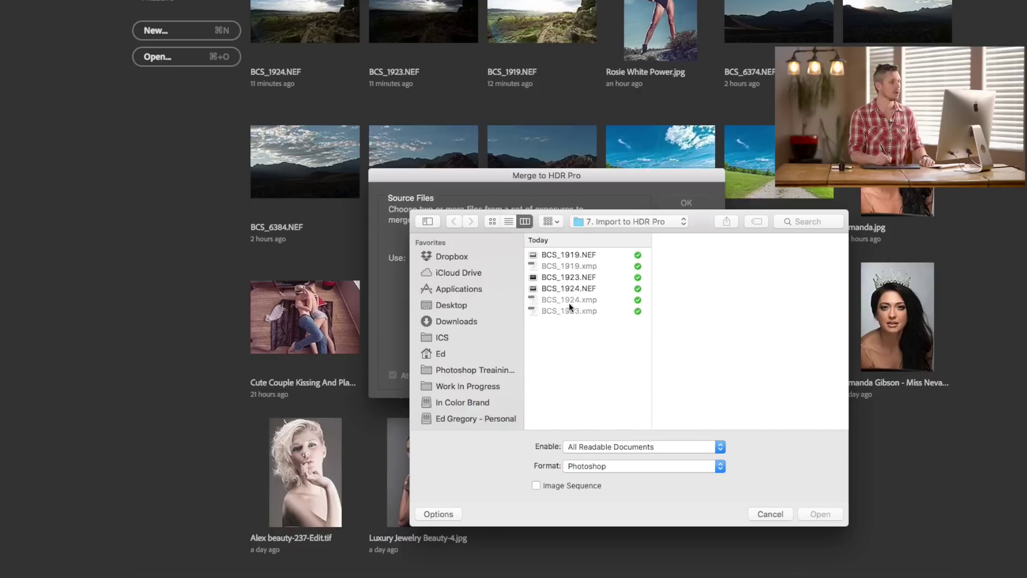
{"action": "left_click", "coordinate": [568, 256]}
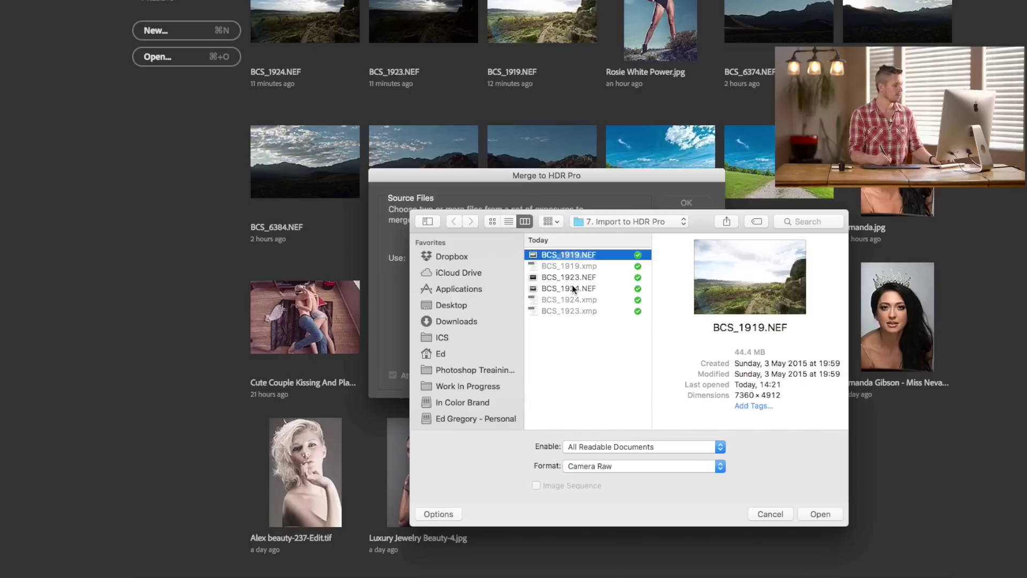
{"action": "left_click", "coordinate": [572, 277], "text": "super"}
{"action": "left_click", "coordinate": [573, 288], "text": "super"}
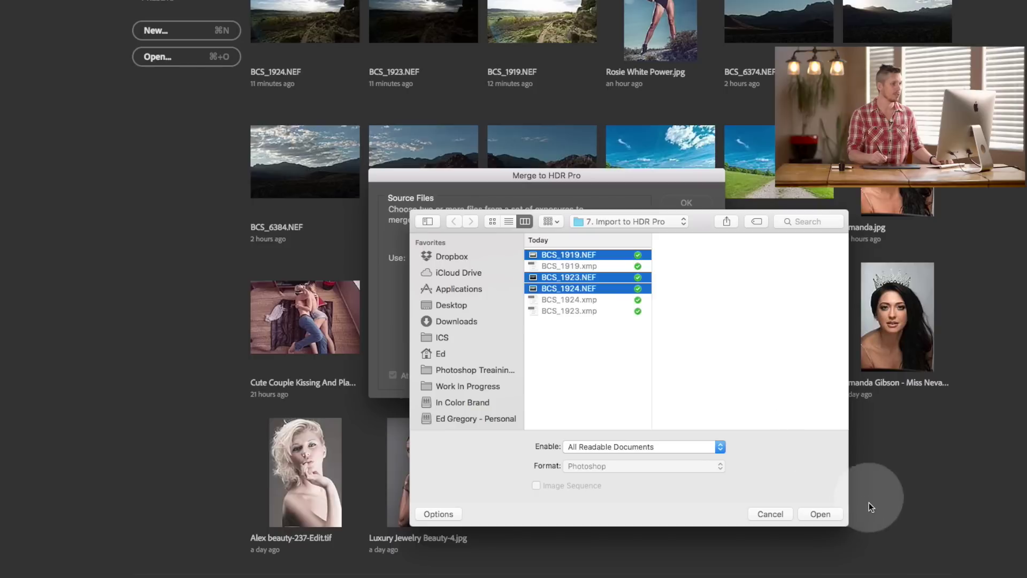
{"action": "left_click", "coordinate": [819, 514]}
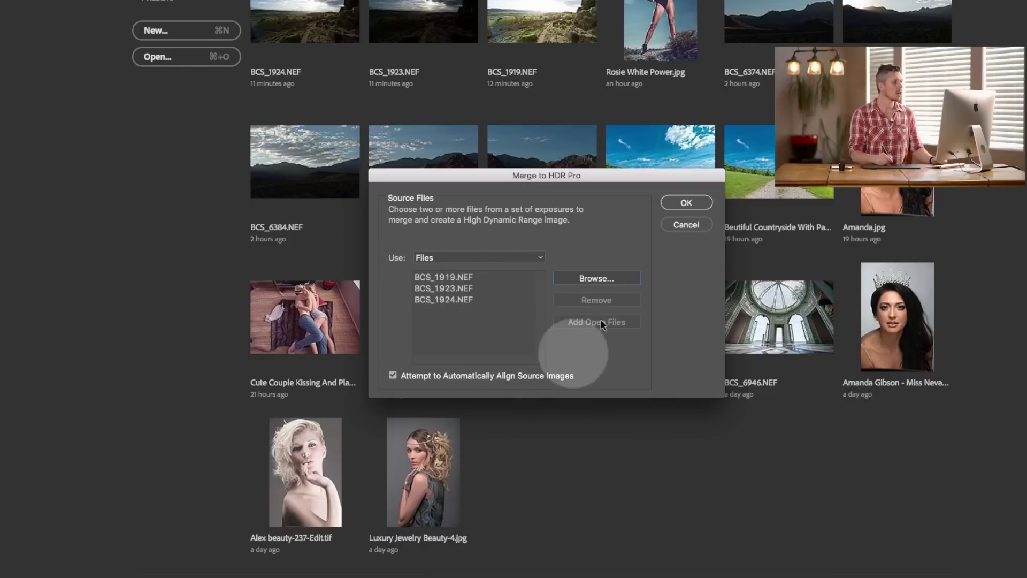
{"action": "left_click", "coordinate": [688, 204]}
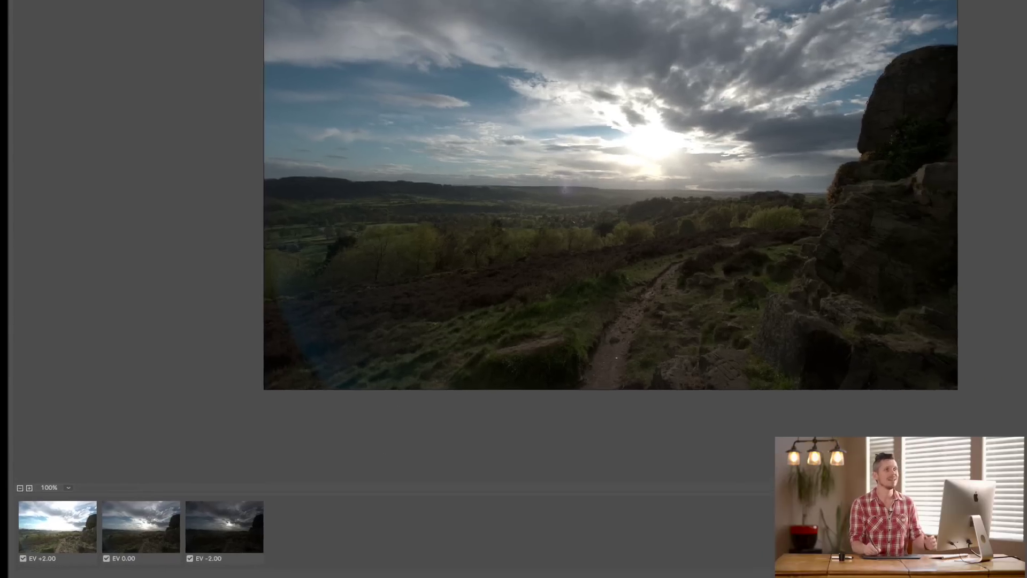
Once the merged HDR preview appears, open the bit-depth Mode choices.
{"action": "left_click", "coordinate": [935, 51]}
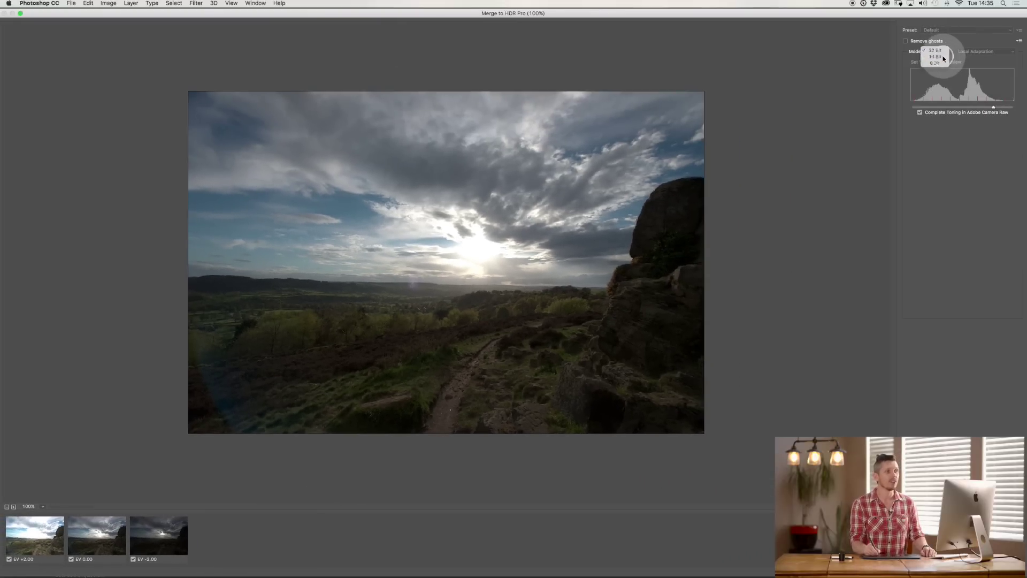
Set 16 Bit mode, widen Radius, try Monochromatic Low Contrast and More Saturated, then choose Default.
{"action": "left_click", "coordinate": [944, 57]}
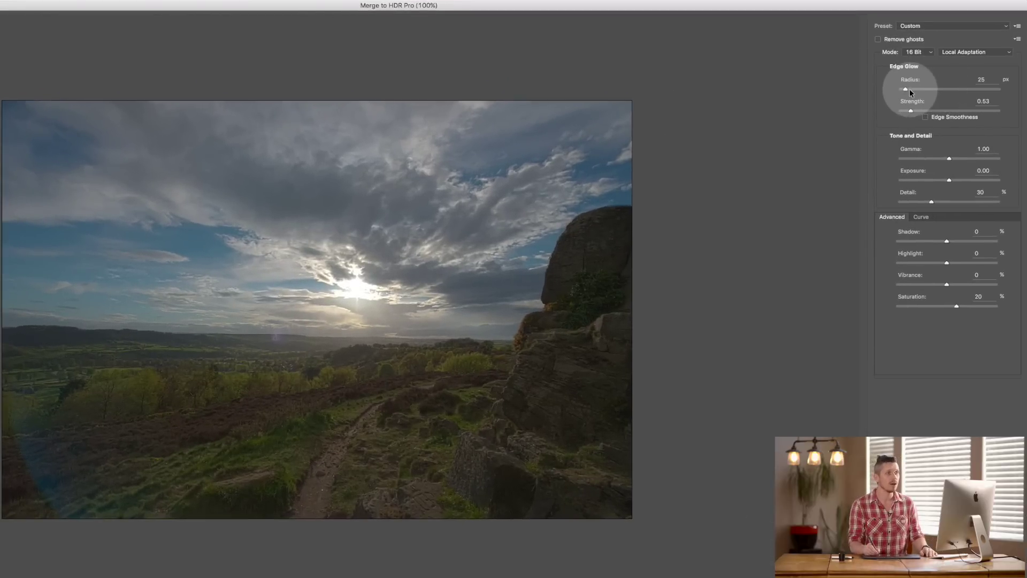
{"action": "left_click_drag", "start_coordinate": [912, 92], "coordinate": [945, 89]}
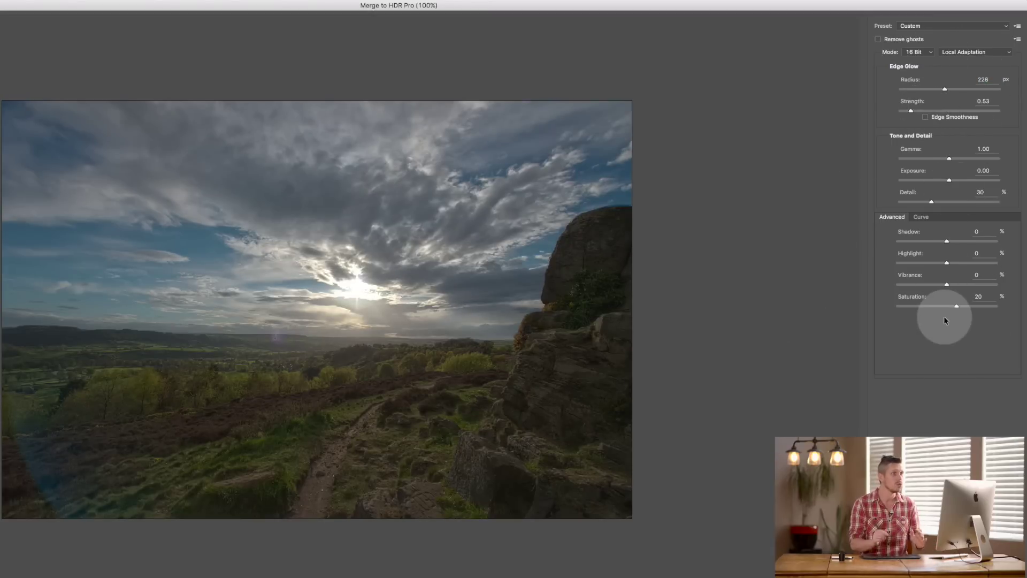
{"action": "left_click", "coordinate": [1007, 29]}
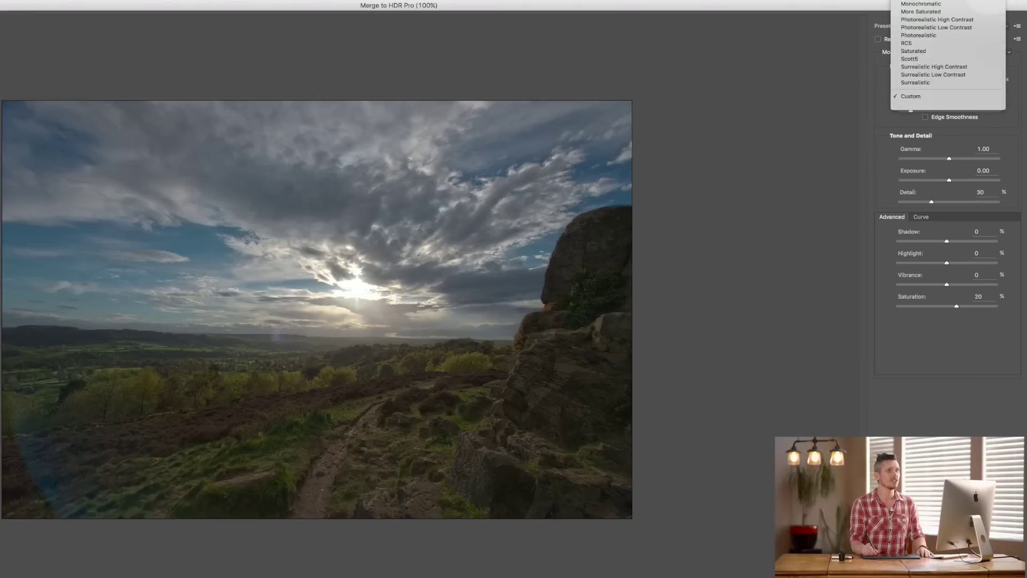
{"action": "left_click", "coordinate": [965, 39]}
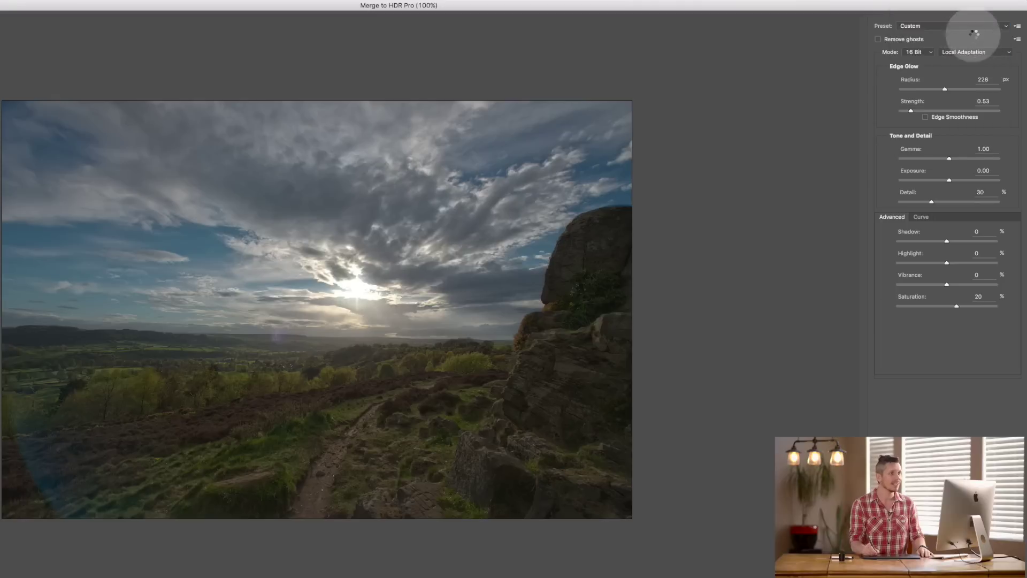
{"action": "left_click", "coordinate": [994, 28]}
{"action": "left_click", "coordinate": [990, 41]}
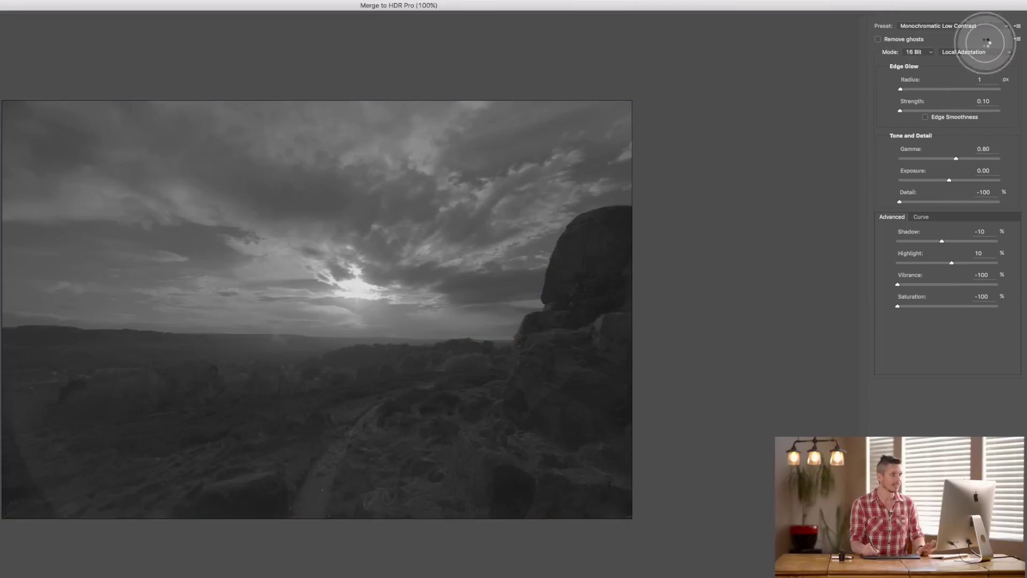
{"action": "left_click", "coordinate": [987, 31]}
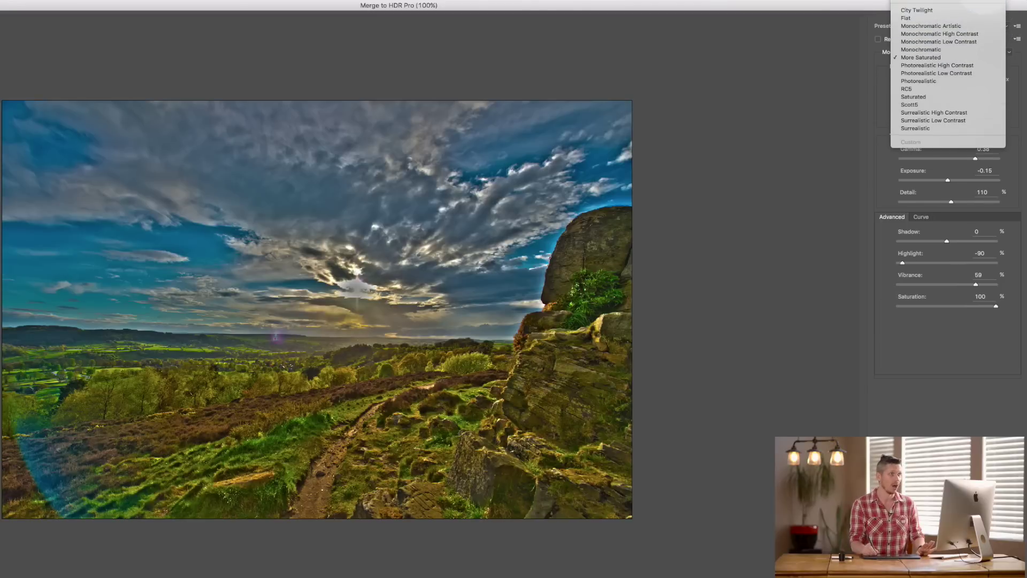
{"action": "left_click", "coordinate": [910, 26]}
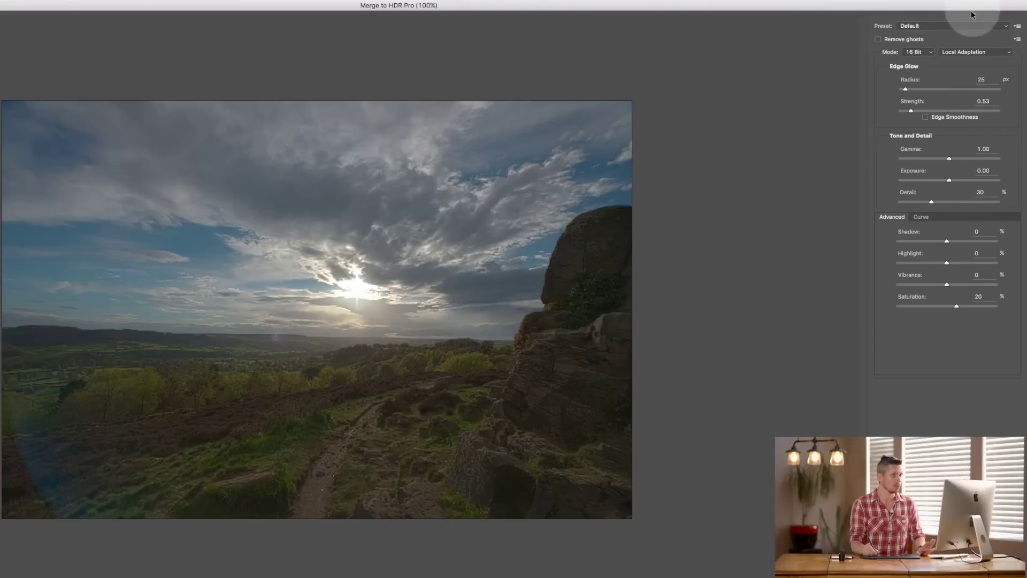
Adjust Radius, edge glow Strength, Gamma and Shadow sliders to brighten and enrich the HDR preview.
{"action": "mouse_move", "coordinate": [908, 89]}
{"action": "left_mouse_down"}
{"action": "mouse_move", "coordinate": [970, 86]}
{"action": "mouse_move", "coordinate": [976, 100]}
{"action": "mouse_move", "coordinate": [918, 98]}
{"action": "left_mouse_up"}
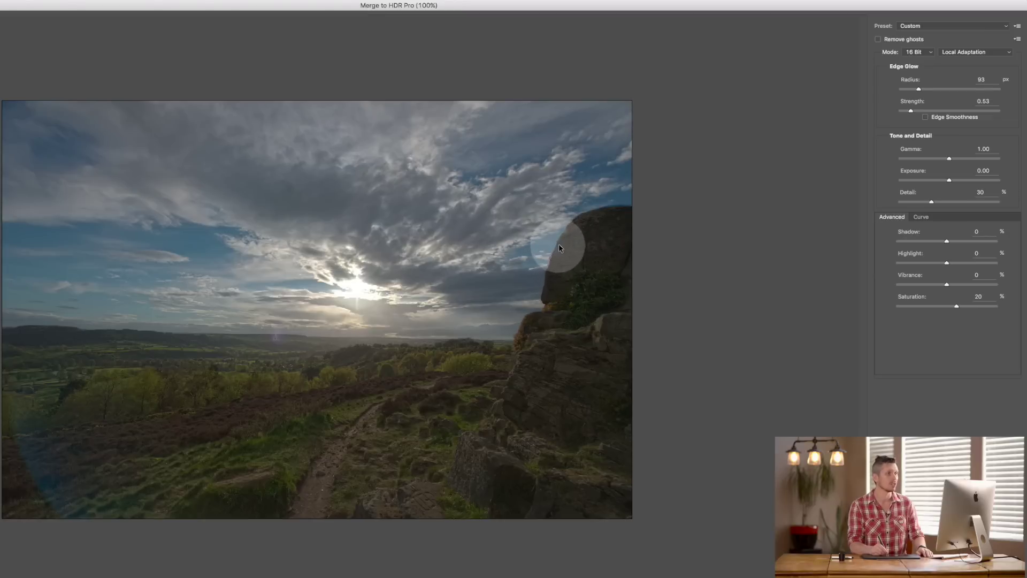
{"action": "left_click_drag", "start_coordinate": [915, 91], "coordinate": [992, 113]}
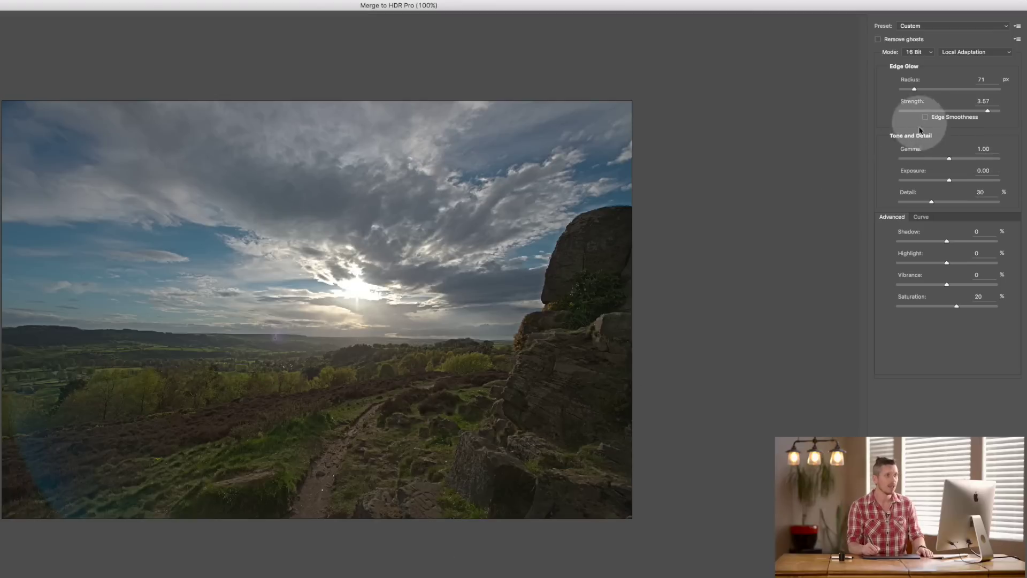
{"action": "left_click_drag", "start_coordinate": [950, 159], "coordinate": [952, 193]}
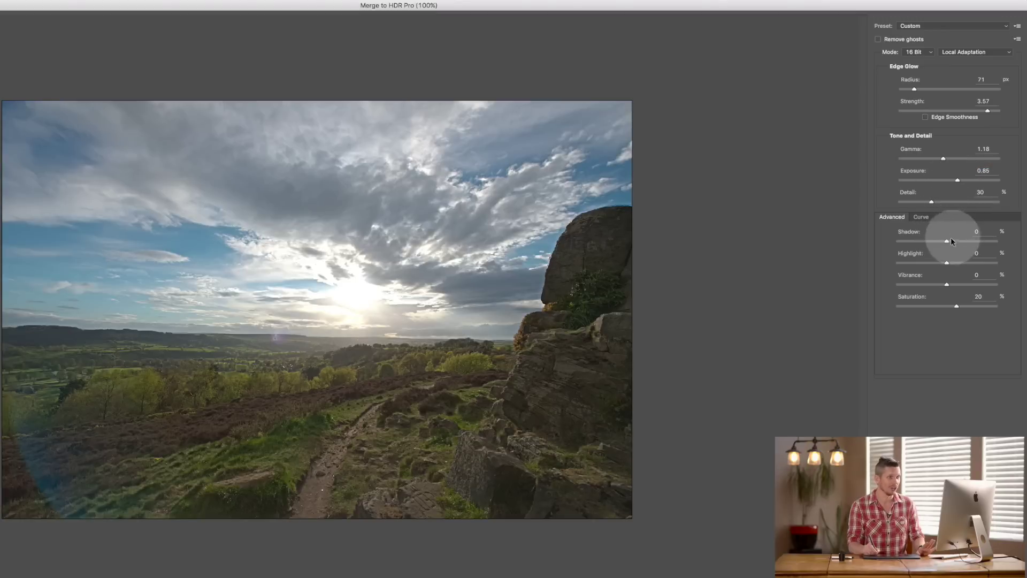
{"action": "left_click_drag", "start_coordinate": [930, 251], "coordinate": [974, 284]}
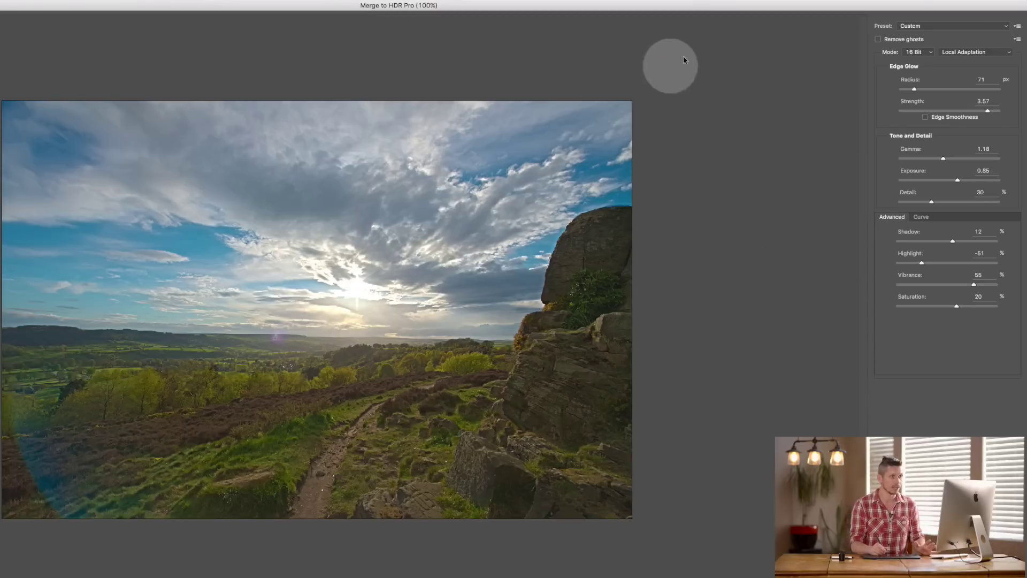
{"action": "left_click", "coordinate": [914, 44]}
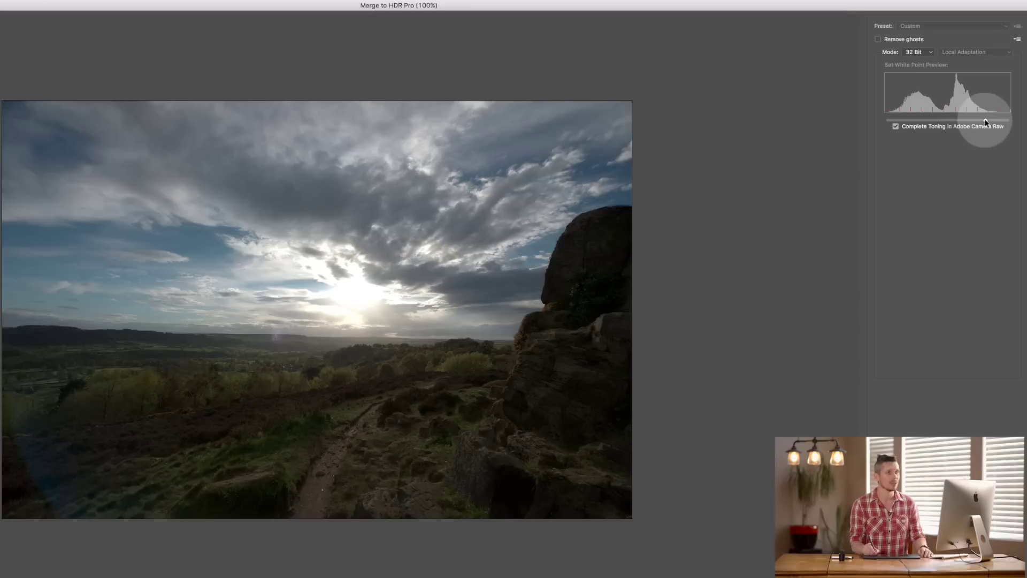
In 32 Bit mode, test the white point slider and leave Complete Toning in Adobe Camera Raw checked.
{"action": "left_click", "coordinate": [963, 123]}
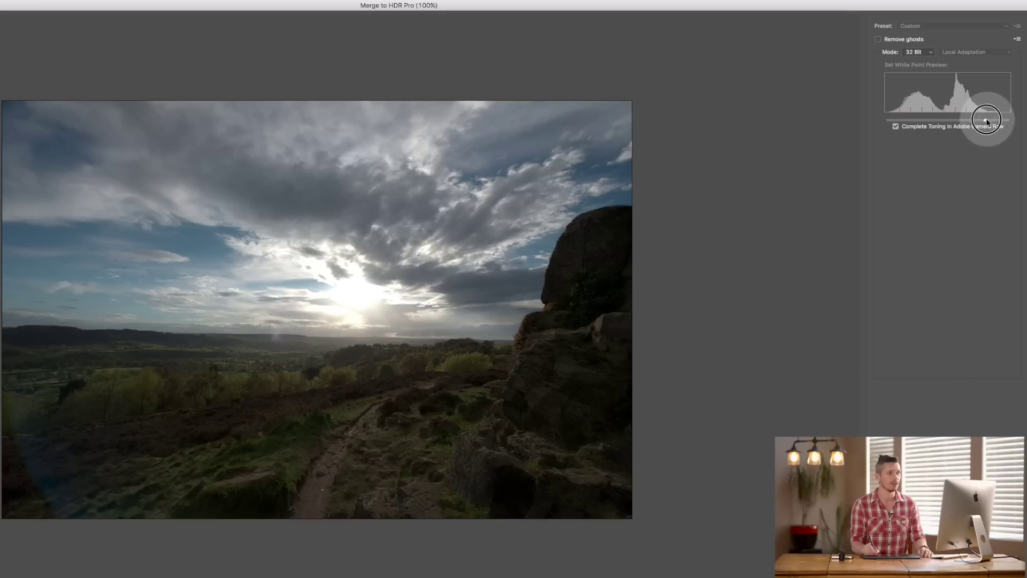
{"action": "left_click", "coordinate": [918, 127]}
{"action": "mouse_move", "coordinate": [984, 121]}
{"action": "left_mouse_down"}
{"action": "mouse_move", "coordinate": [928, 127]}
{"action": "mouse_move", "coordinate": [983, 120]}
{"action": "left_mouse_up"}
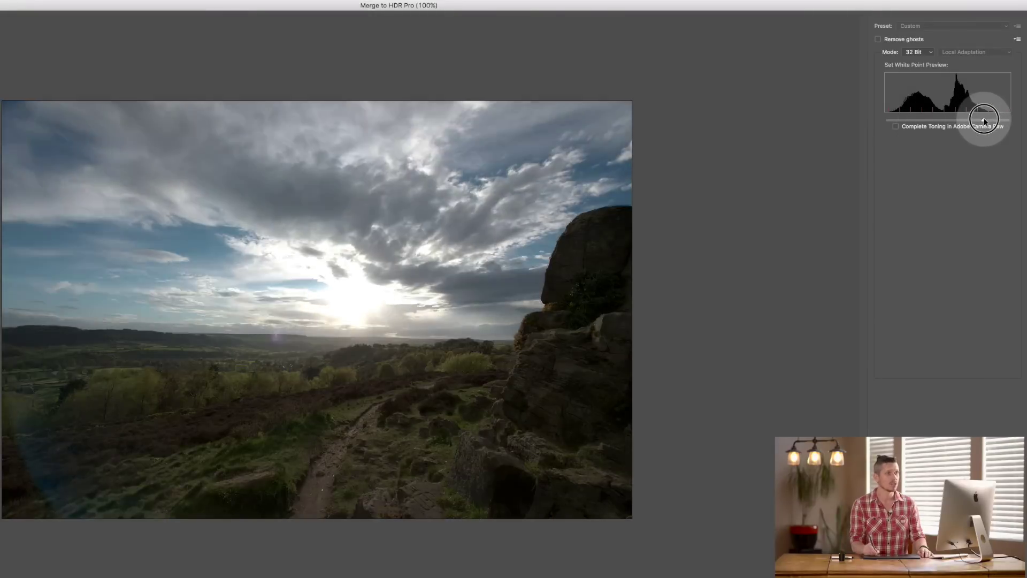
{"action": "left_click", "coordinate": [897, 126]}
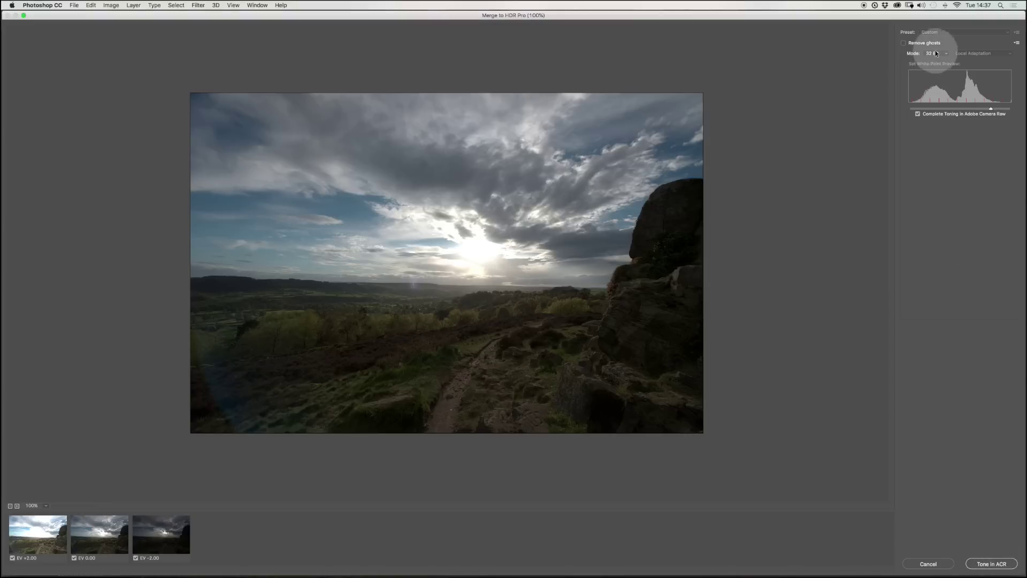
Create the merged Untitled_HDR2 image in Camera Raw and move the Camera Raw window higher.
{"action": "left_click", "coordinate": [993, 566]}
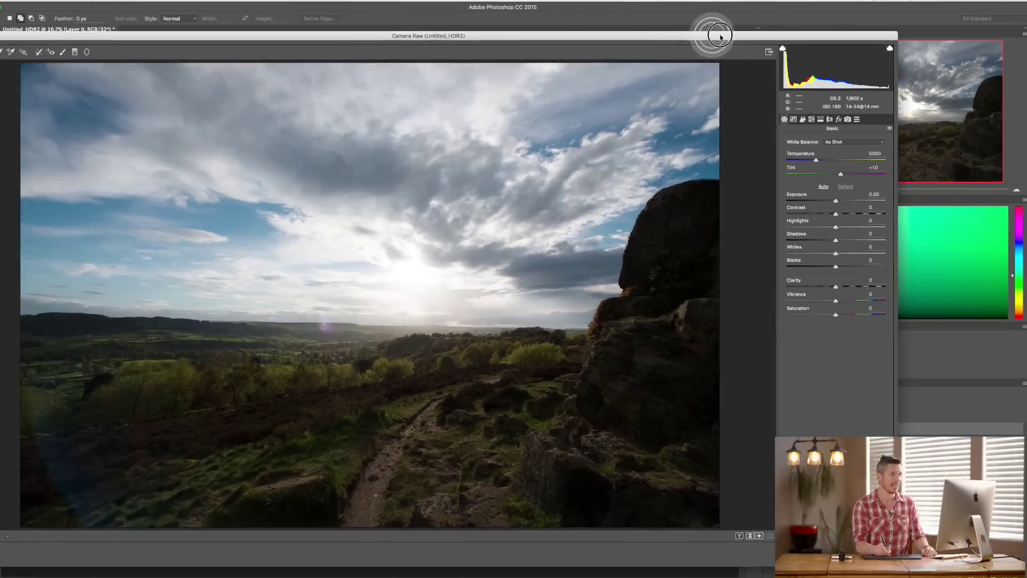
{"action": "left_click_drag", "start_coordinate": [720, 37], "coordinate": [771, 22]}
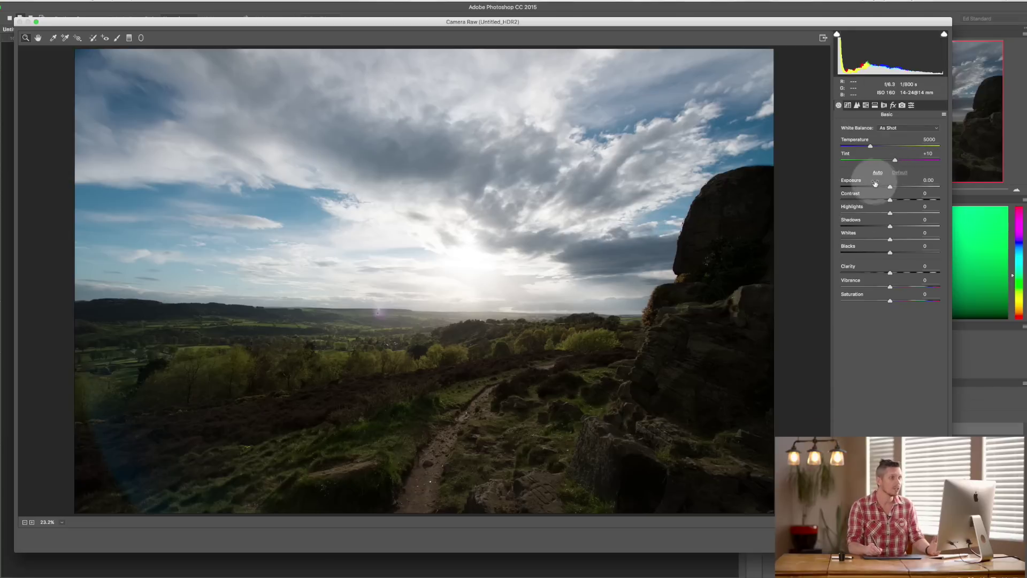
Apply Auto tone in the Basic panel, then raise Contrast to +13 and Shadows to +84.
{"action": "left_click", "coordinate": [878, 172]}
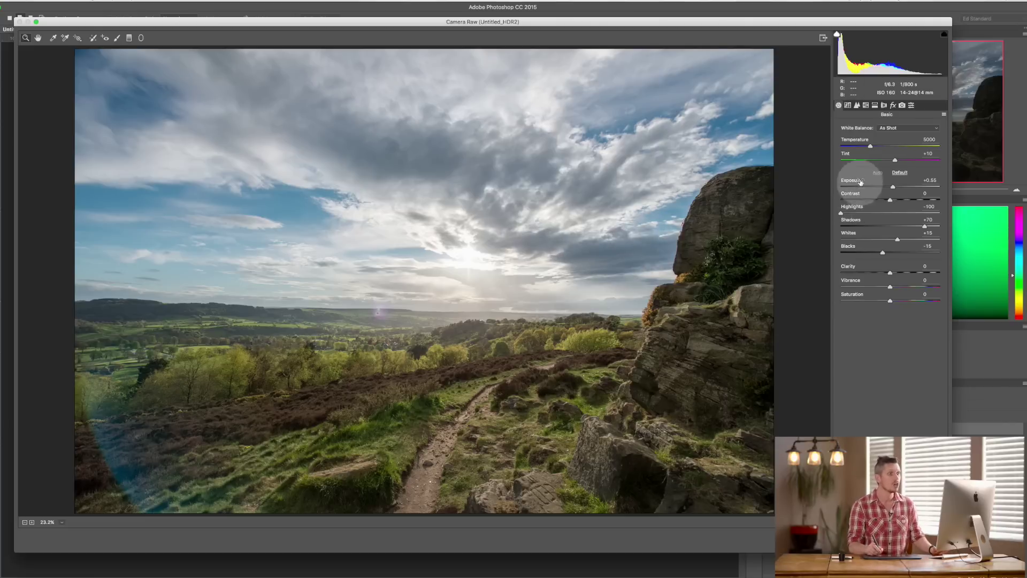
{"action": "left_click_drag", "start_coordinate": [892, 200], "coordinate": [843, 212]}
{"action": "mouse_move", "coordinate": [926, 230]}
{"action": "left_mouse_down"}
{"action": "mouse_move", "coordinate": [951, 229]}
{"action": "mouse_move", "coordinate": [936, 227]}
{"action": "left_mouse_up"}
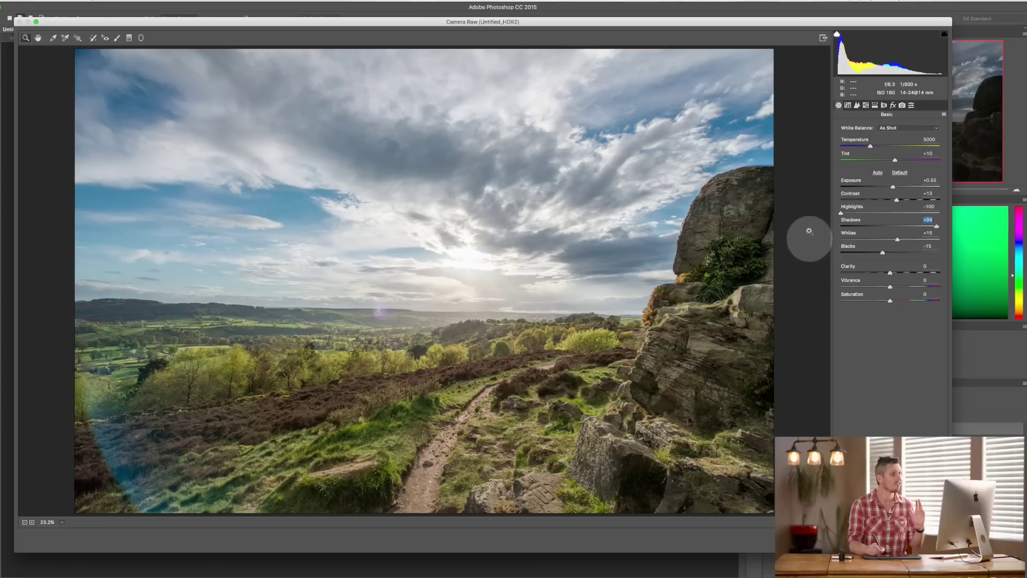
Set Detail Sharpening Amount to 31, checking the valley at 100% before returning to 33%.
{"action": "left_click", "coordinate": [857, 106]}
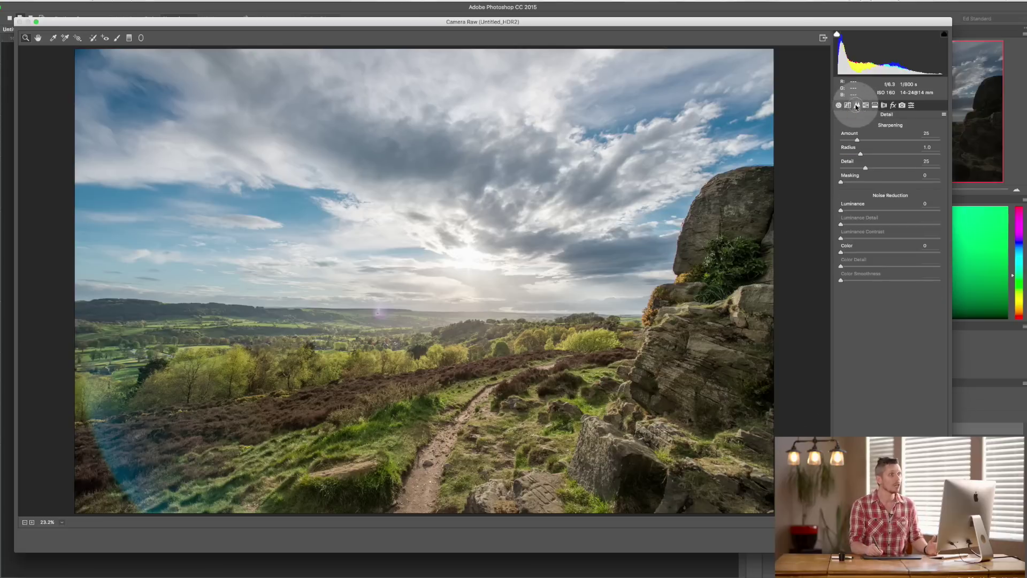
{"action": "left_click", "coordinate": [861, 142]}
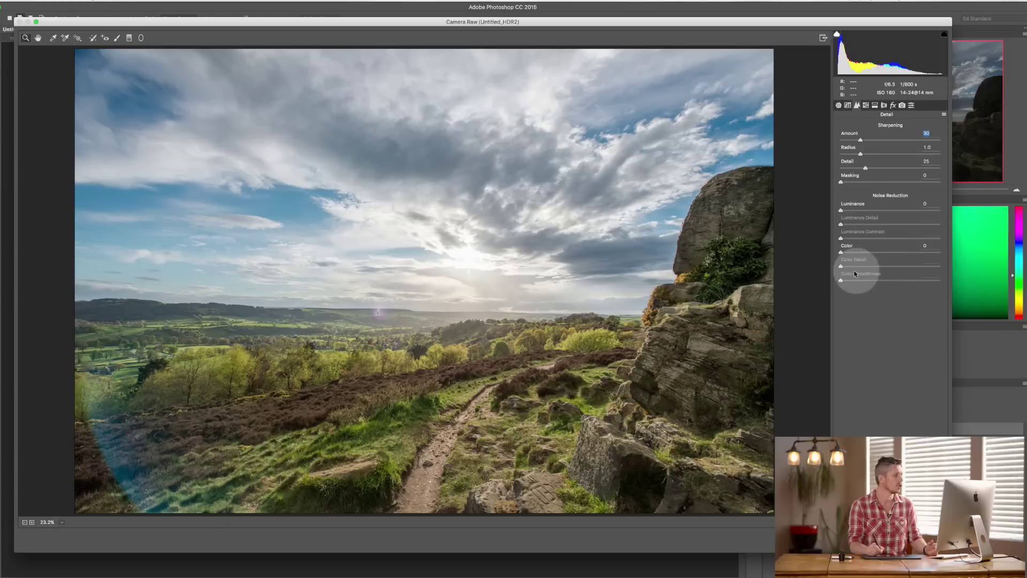
{"action": "left_click", "coordinate": [63, 522]}
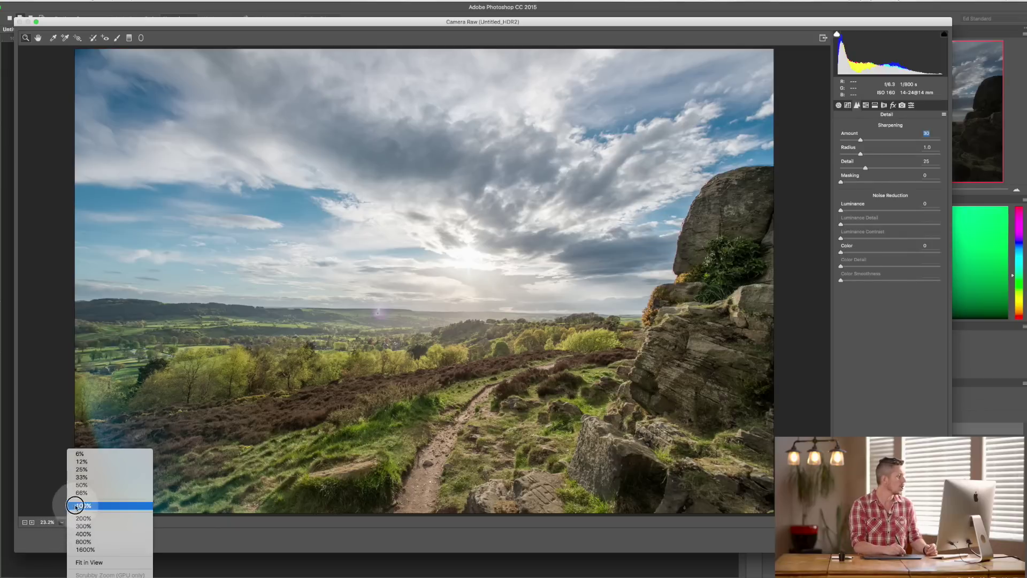
{"action": "left_click", "coordinate": [80, 505]}
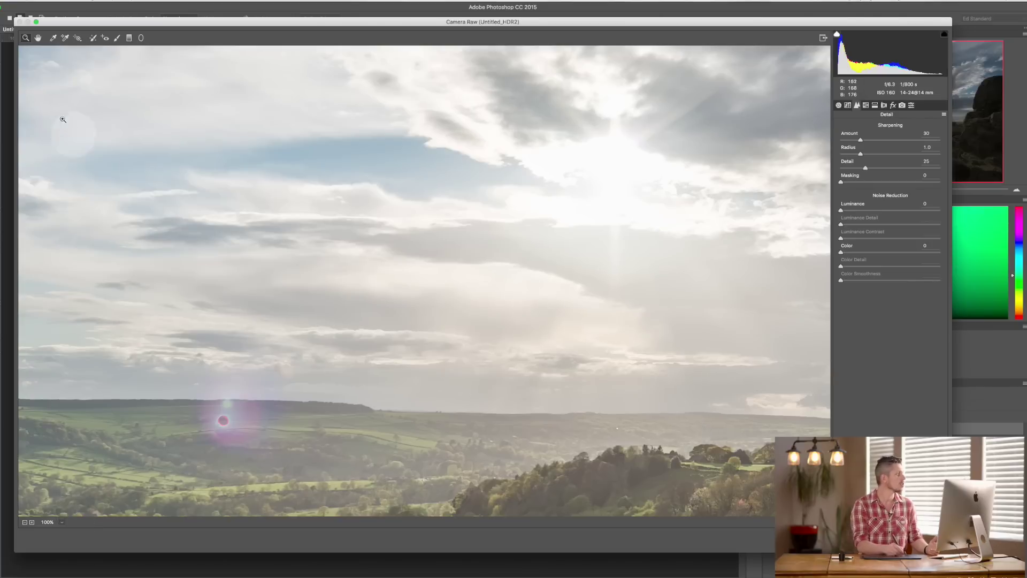
{"action": "left_click", "coordinate": [37, 38]}
{"action": "left_click_drag", "start_coordinate": [685, 337], "coordinate": [397, 124]}
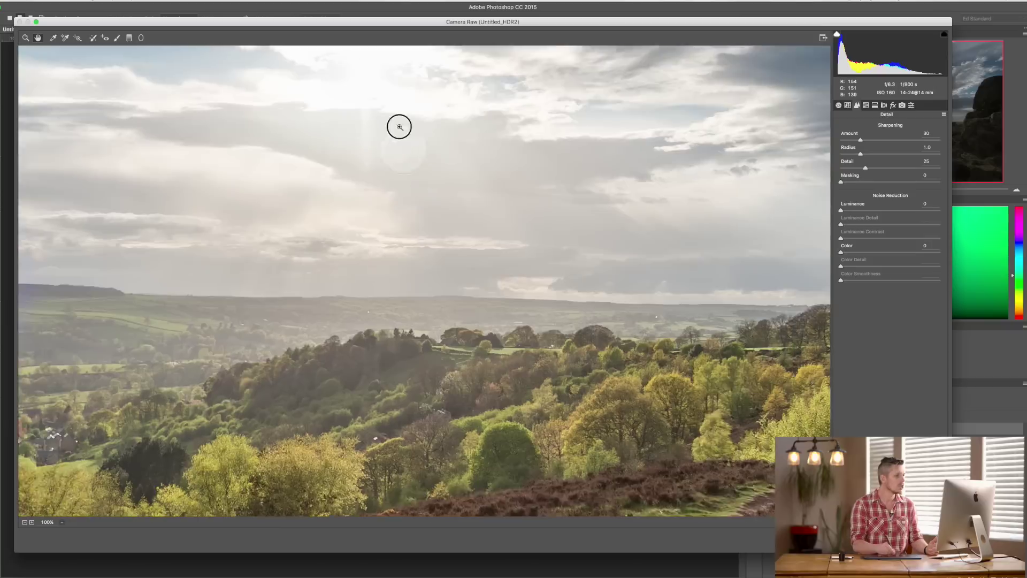
{"action": "left_click_drag", "start_coordinate": [642, 235], "coordinate": [781, 295]}
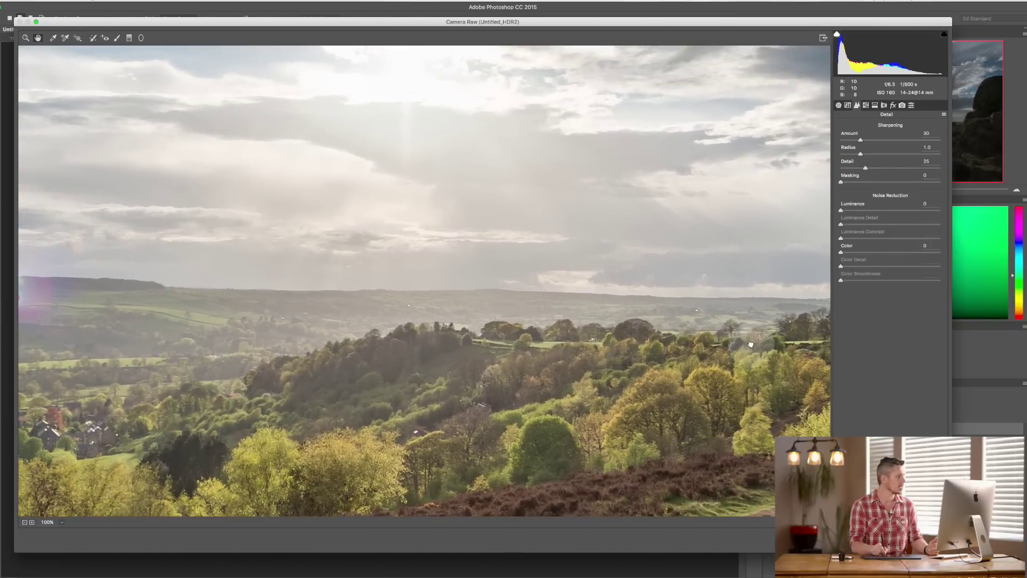
{"action": "left_click_drag", "start_coordinate": [475, 343], "coordinate": [700, 268]}
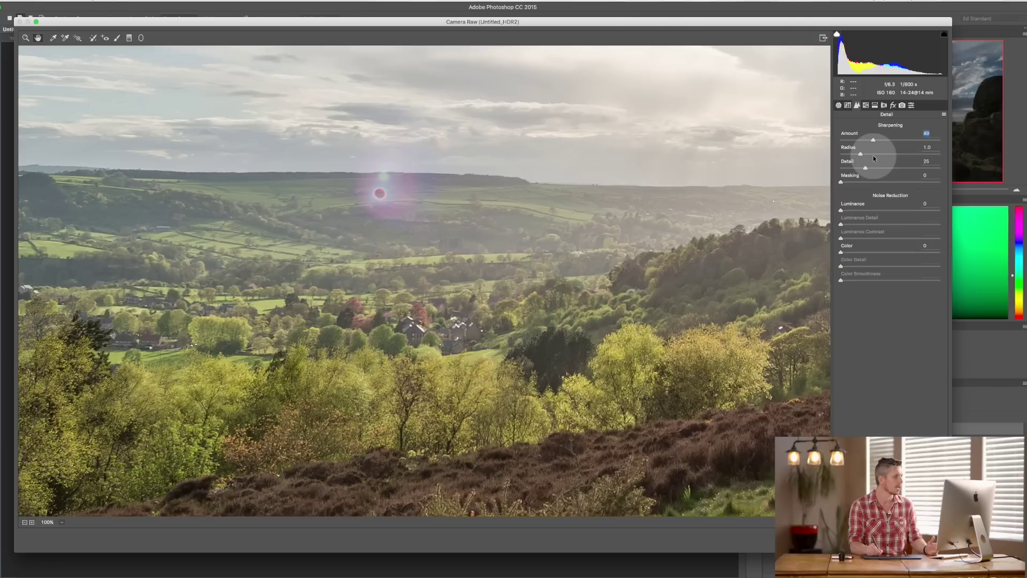
{"action": "left_click_drag", "start_coordinate": [872, 140], "coordinate": [861, 139]}
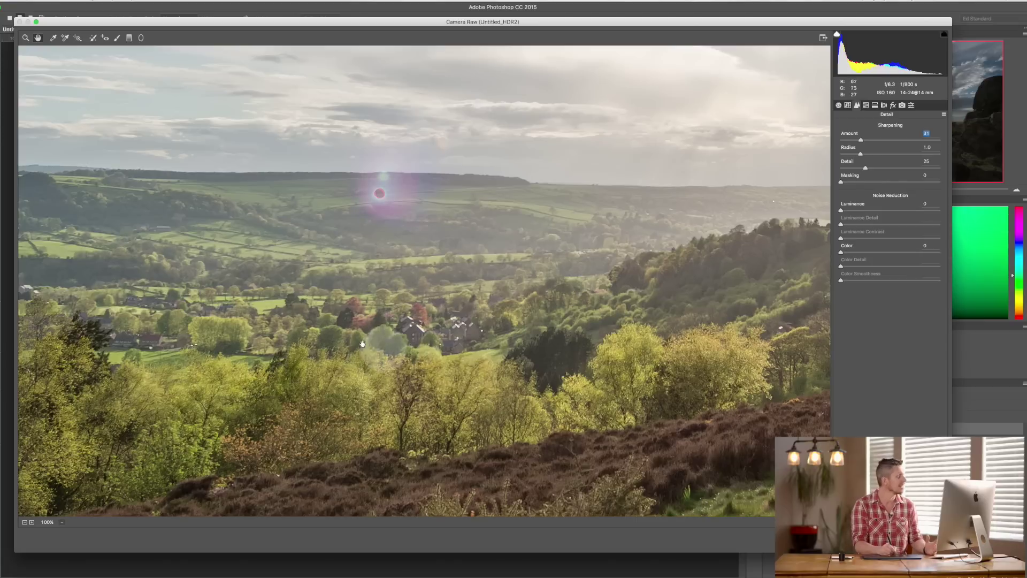
{"action": "left_click", "coordinate": [62, 522]}
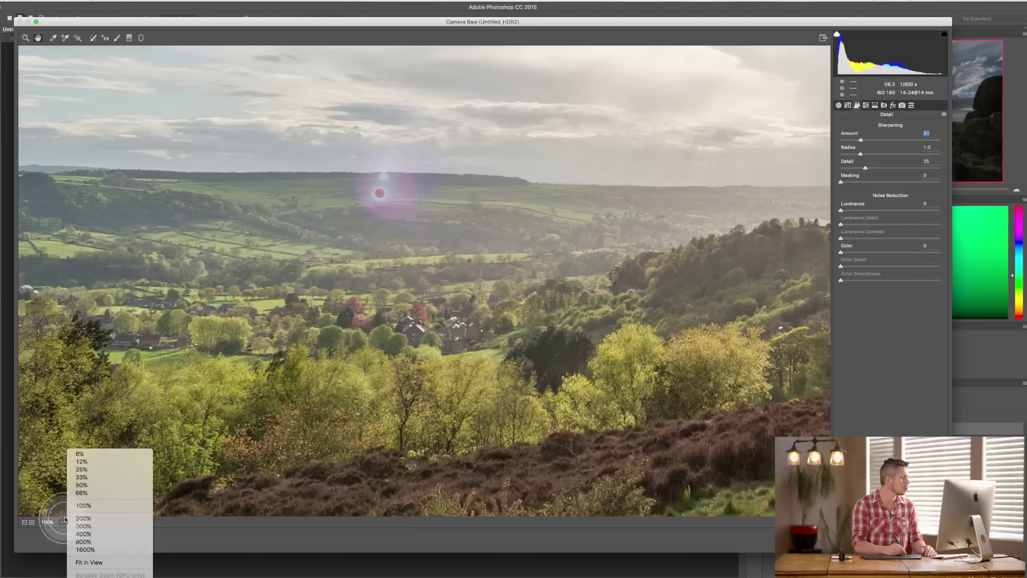
{"action": "left_click", "coordinate": [81, 478]}
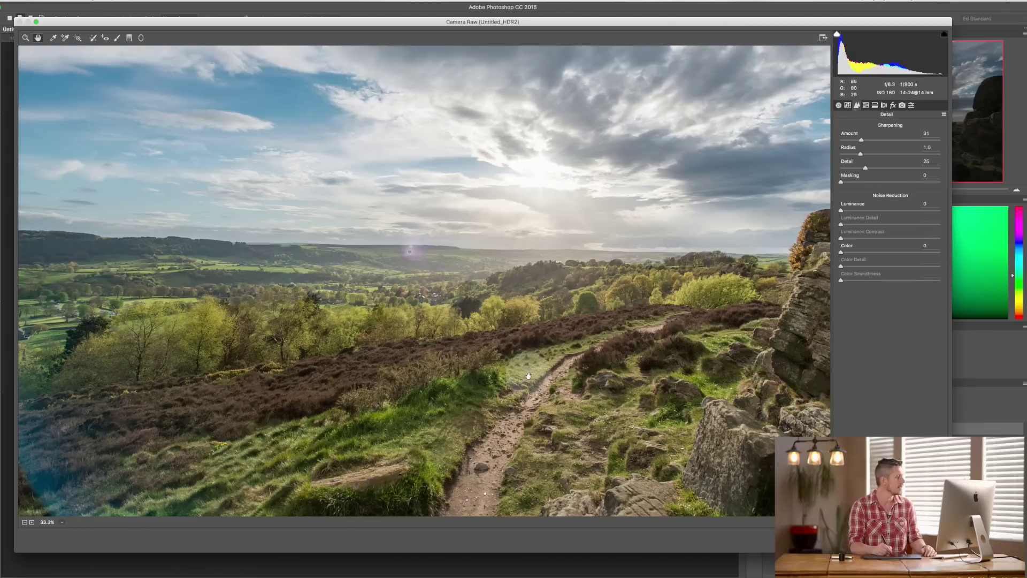
Apply a Manual lens Distortion correction of +1, then fit the image in view.
{"action": "left_click", "coordinate": [885, 106]}
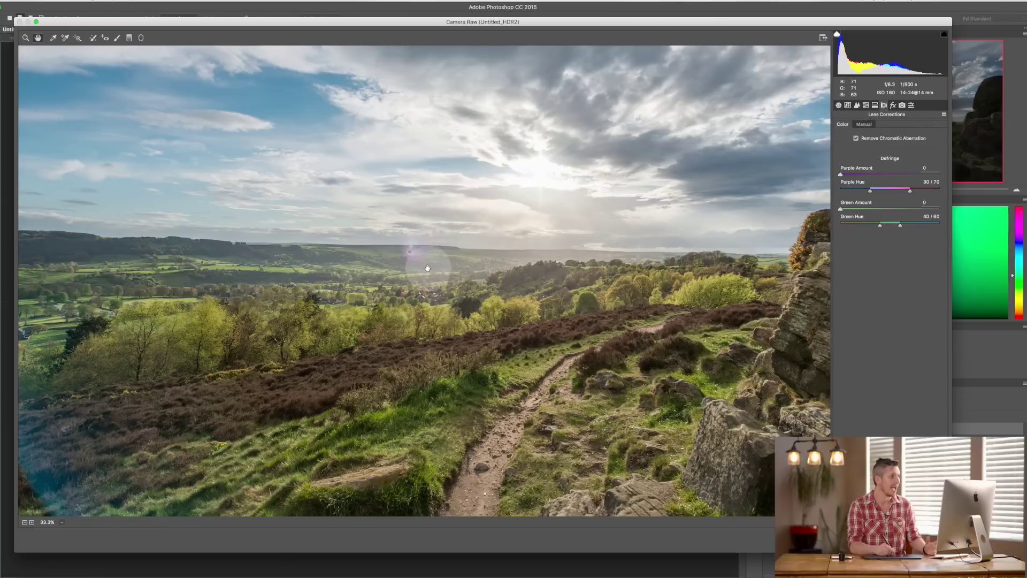
{"action": "left_click", "coordinate": [867, 125]}
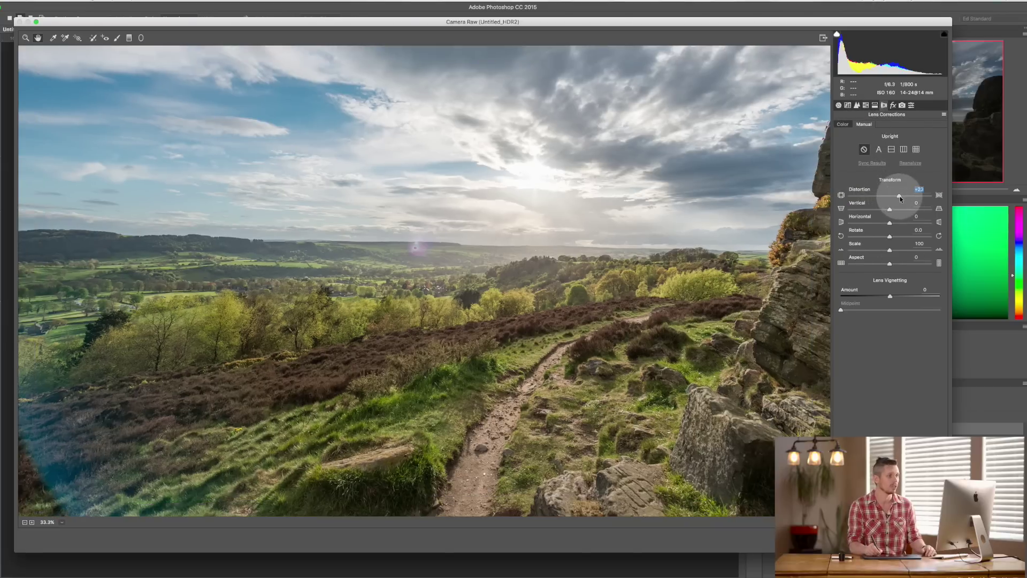
{"action": "left_click", "coordinate": [899, 196]}
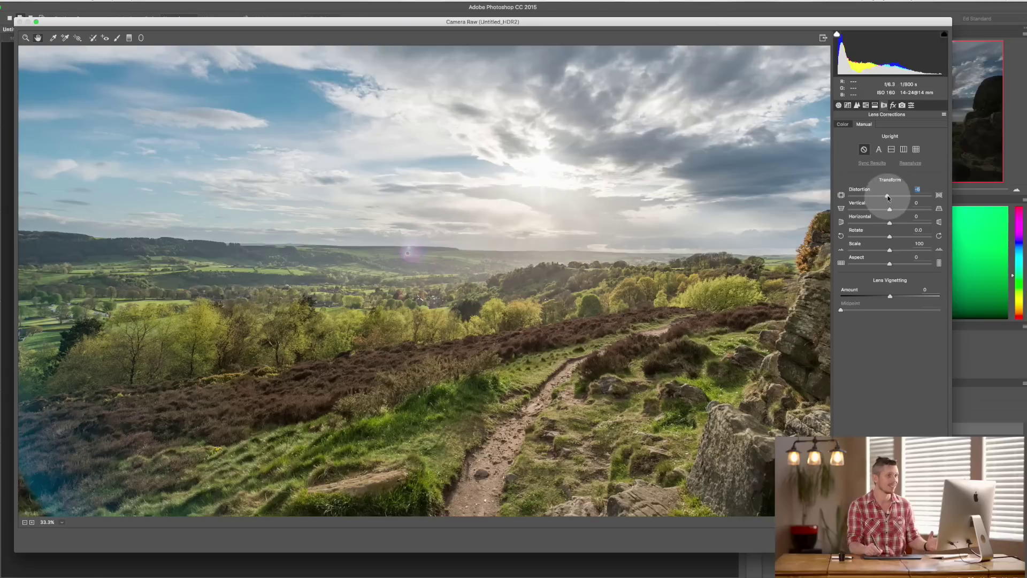
{"action": "left_click", "coordinate": [62, 523]}
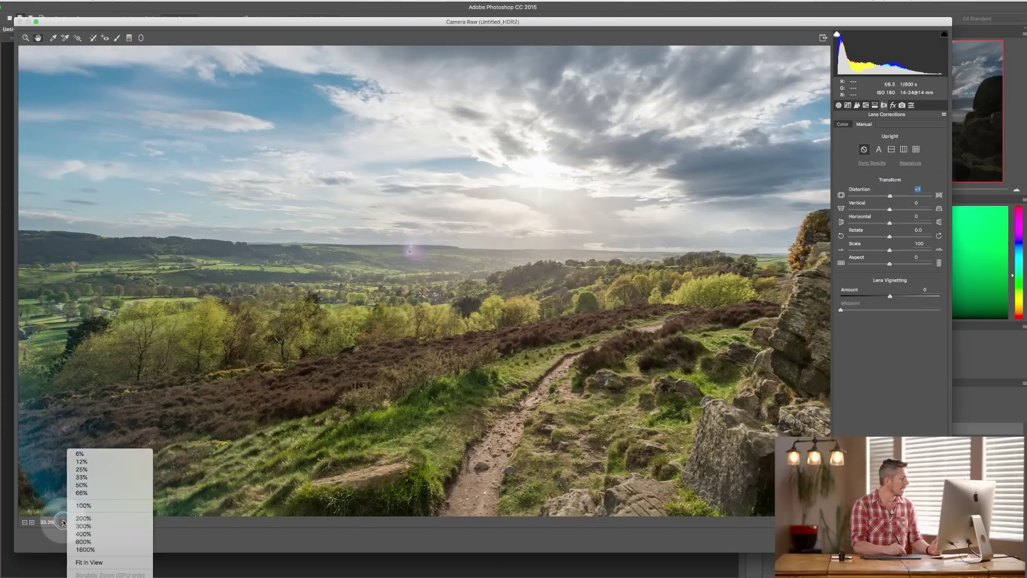
{"action": "left_click", "coordinate": [90, 562]}
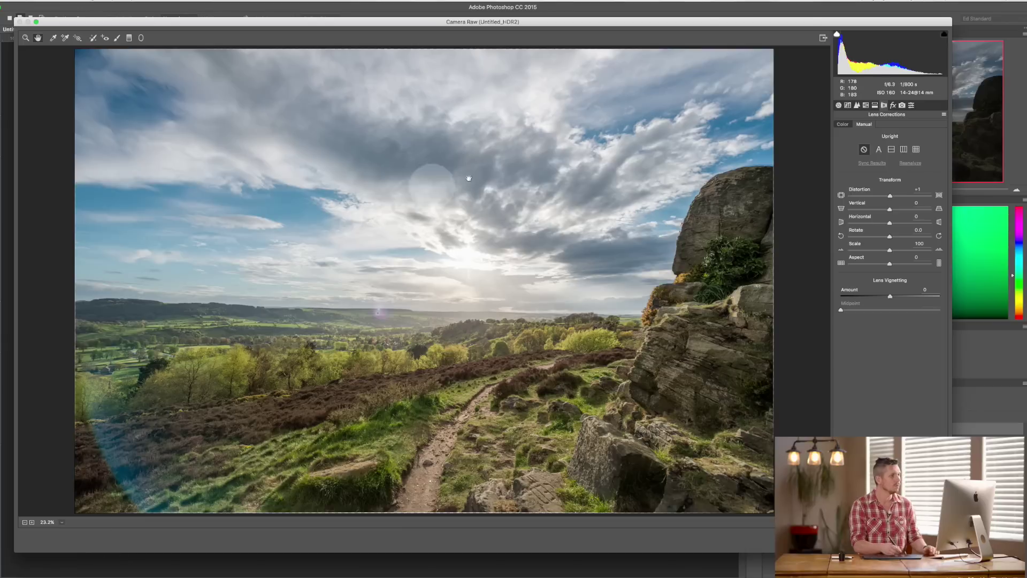
Paint a test Adjustment Brush brightening over the rock and reduce its Shadows lift.
{"action": "left_click", "coordinate": [117, 38]}
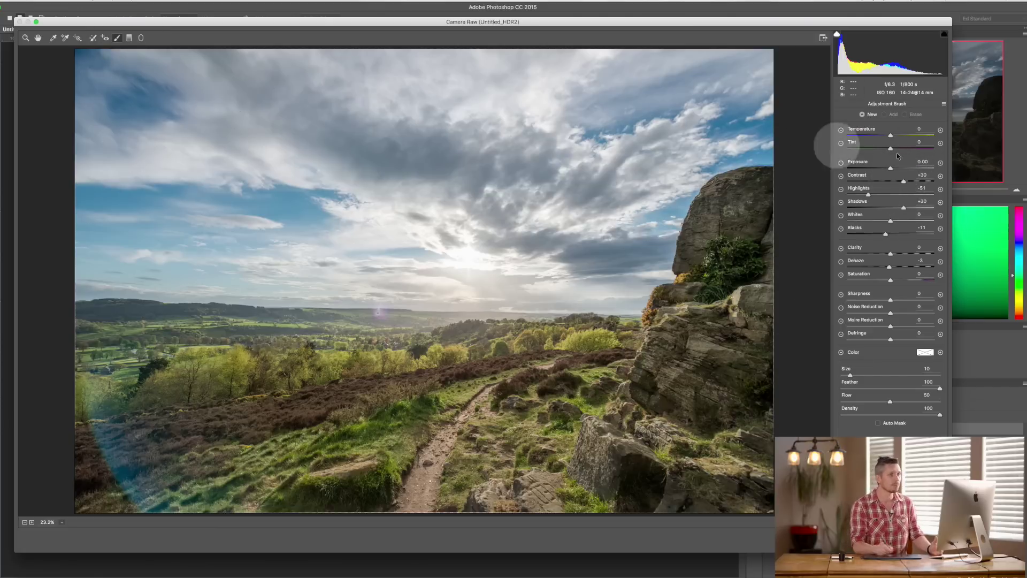
{"action": "left_click_drag", "start_coordinate": [921, 208], "coordinate": [916, 207]}
{"action": "mouse_move", "coordinate": [712, 225]}
{"action": "left_mouse_down"}
{"action": "mouse_move", "coordinate": [706, 293]}
{"action": "mouse_move", "coordinate": [725, 229]}
{"action": "mouse_move", "coordinate": [722, 478]}
{"action": "mouse_move", "coordinate": [650, 455]}
{"action": "left_mouse_up"}
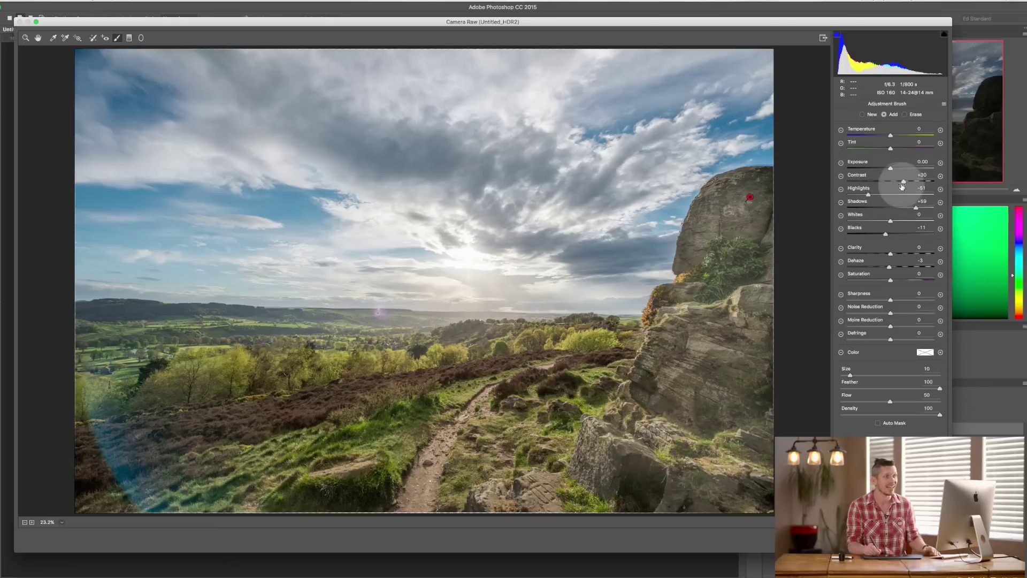
{"action": "left_click_drag", "start_coordinate": [915, 208], "coordinate": [908, 208]}
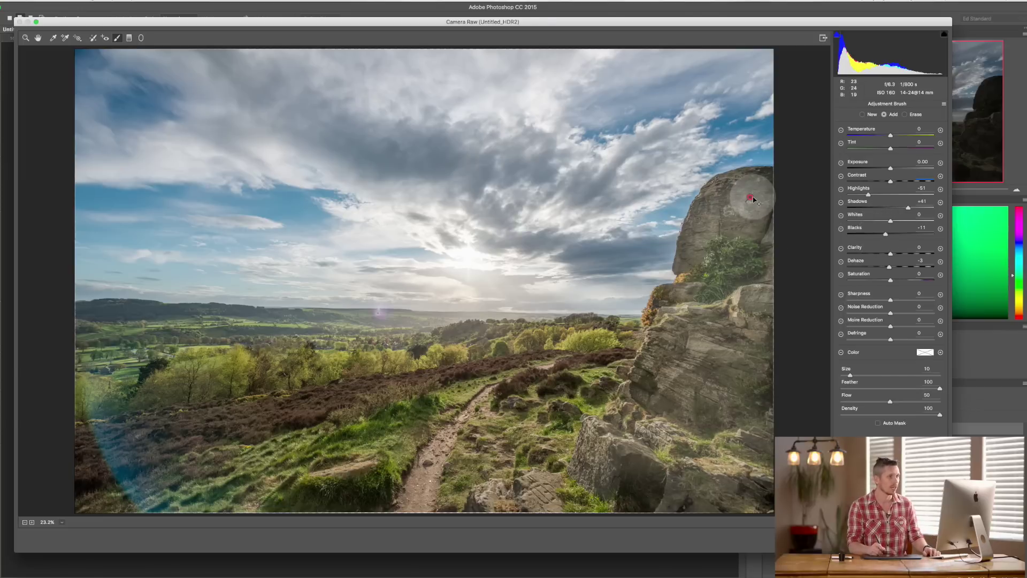
Delete the rock's local brush adjustment pin.
{"action": "right_click", "coordinate": [753, 199]}
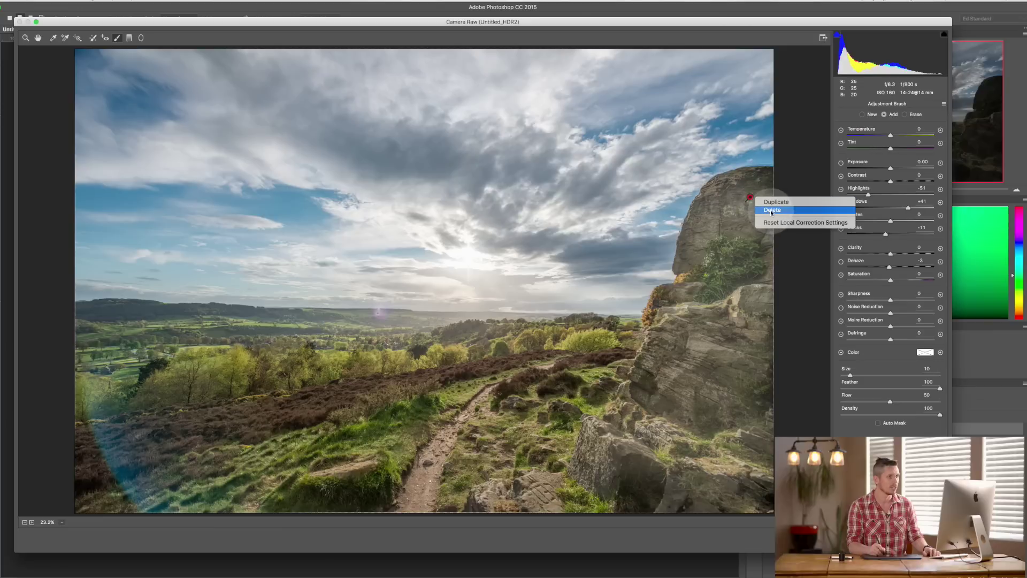
{"action": "left_click", "coordinate": [772, 211]}
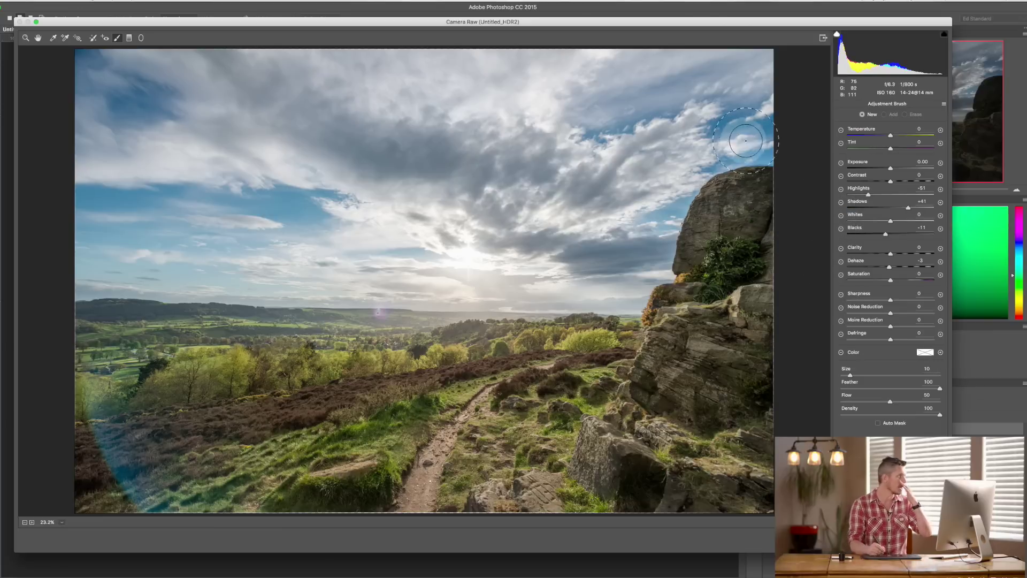
{"action": "left_click", "coordinate": [142, 38]}
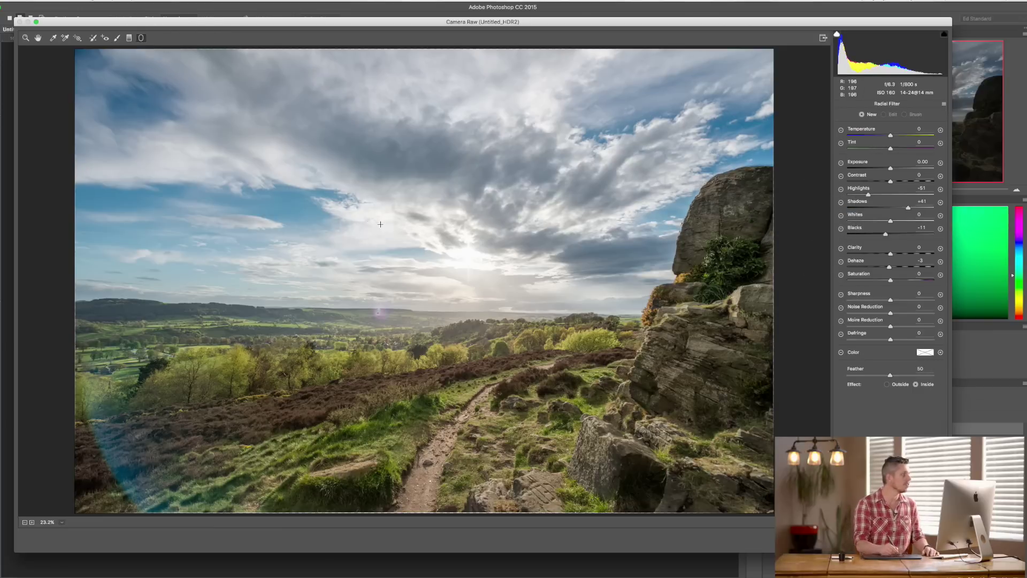
Add a radial filter around the sun affecting outside it: Exposure -0.60, Contrast -1, Shadows +18, then apply.
{"action": "left_click_drag", "start_coordinate": [417, 253], "coordinate": [642, 380]}
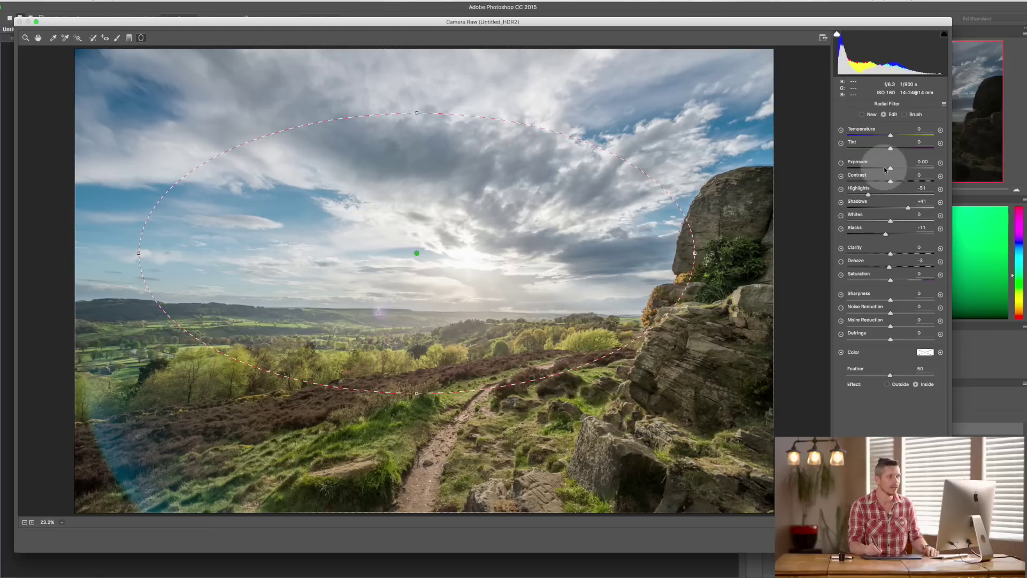
{"action": "left_click_drag", "start_coordinate": [891, 169], "coordinate": [884, 169]}
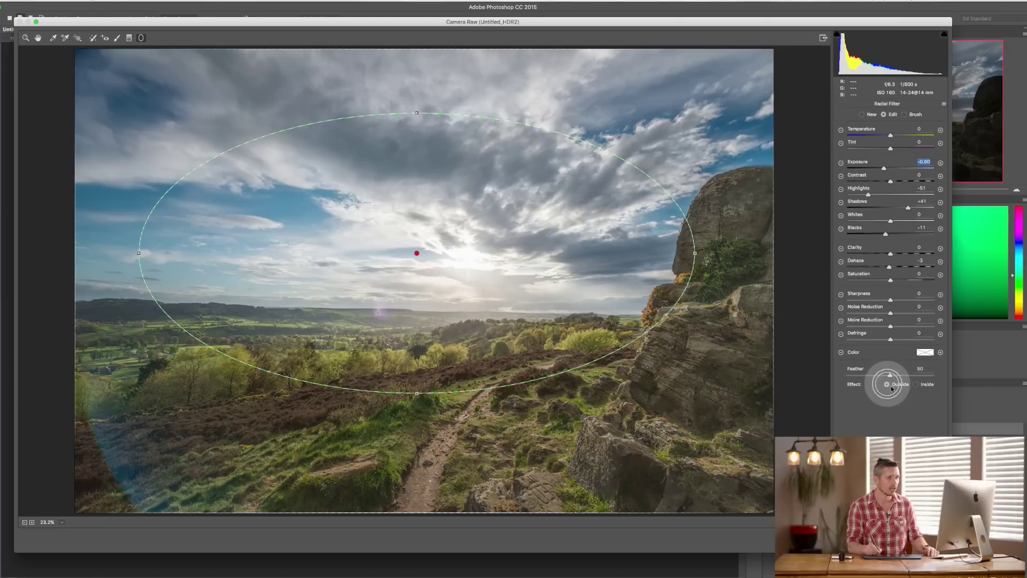
{"action": "left_click", "coordinate": [887, 384]}
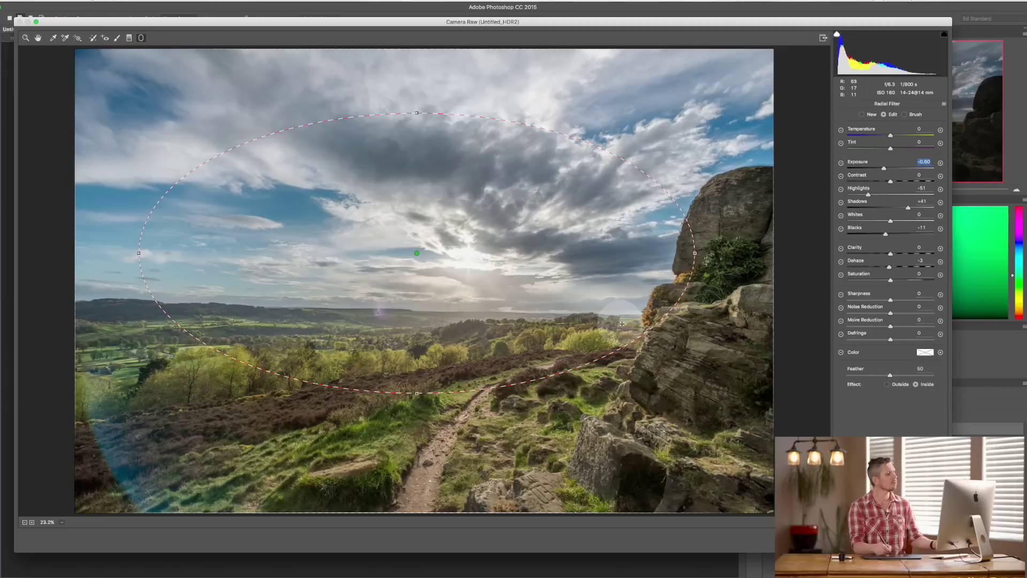
{"action": "left_click", "coordinate": [890, 181]}
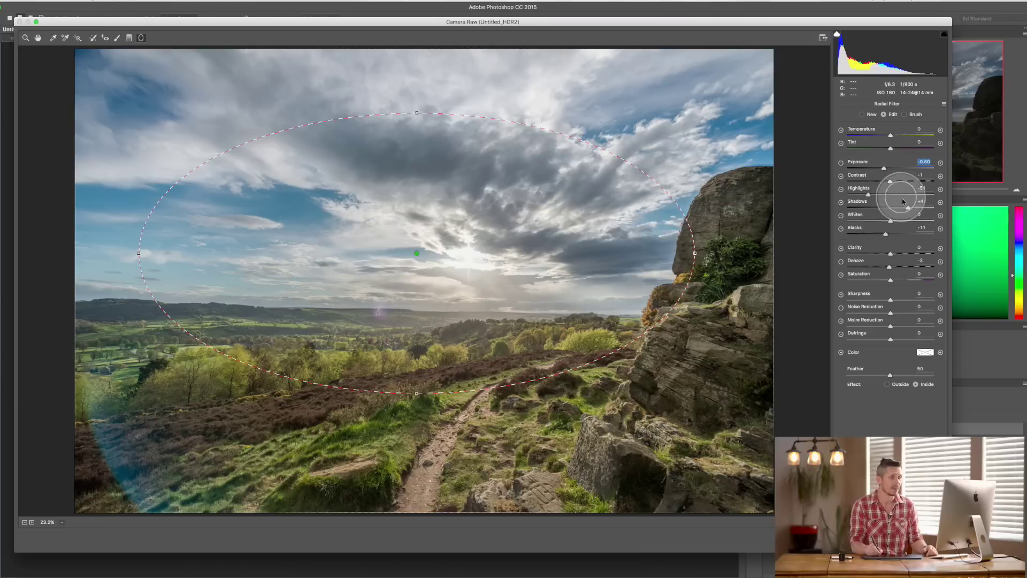
{"action": "left_click_drag", "start_coordinate": [902, 210], "coordinate": [899, 208]}
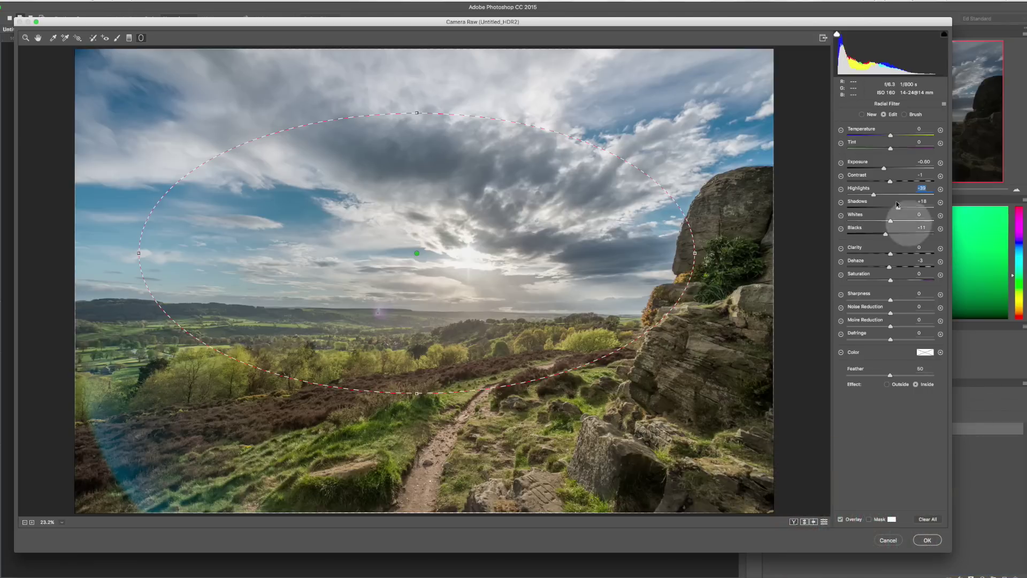
{"action": "left_click", "coordinate": [930, 540]}
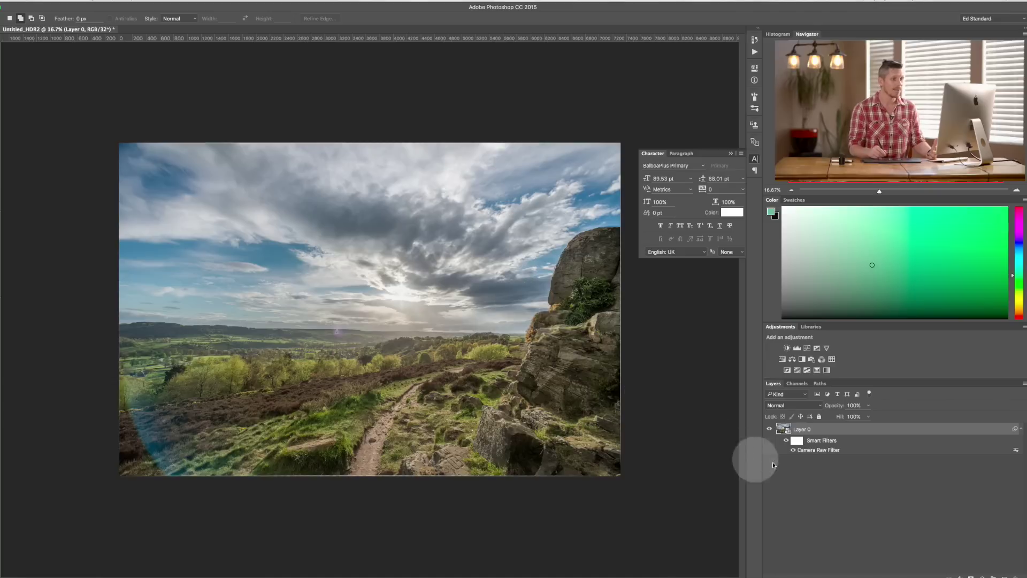
{"action": "left_click", "coordinate": [829, 442]}
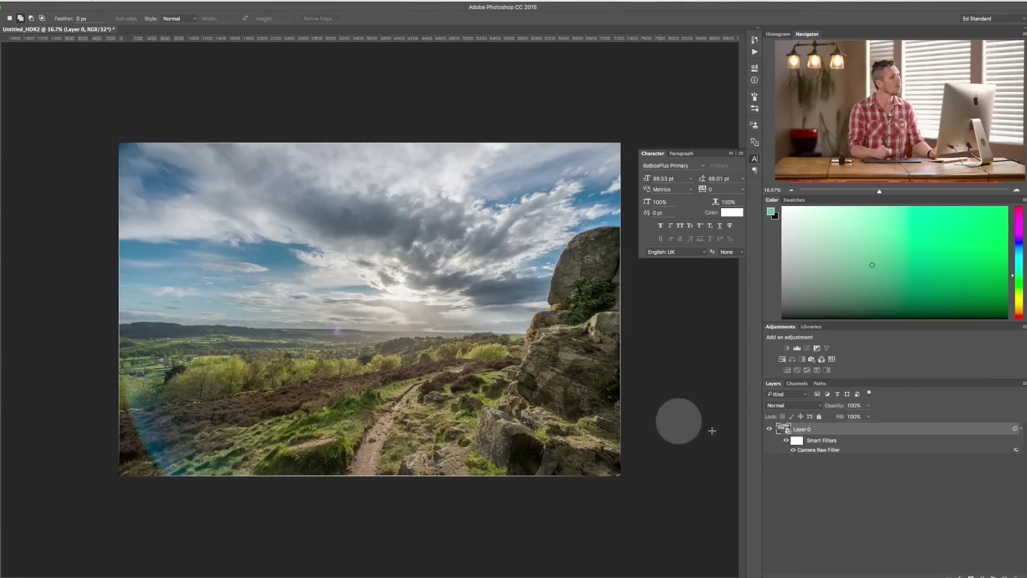
{"action": "double_click", "coordinate": [821, 451]}
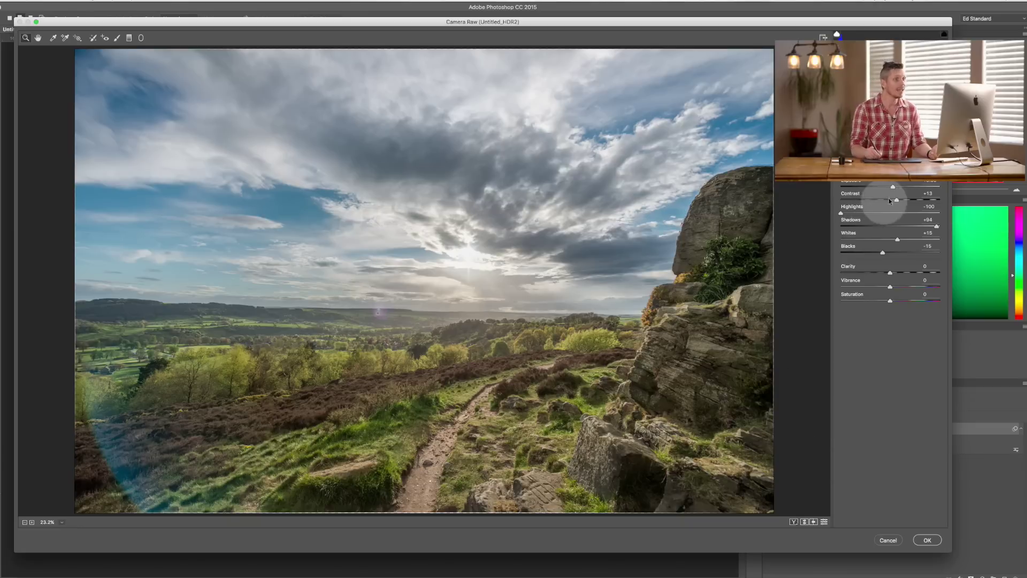
{"action": "left_click_drag", "start_coordinate": [898, 201], "coordinate": [900, 200]}
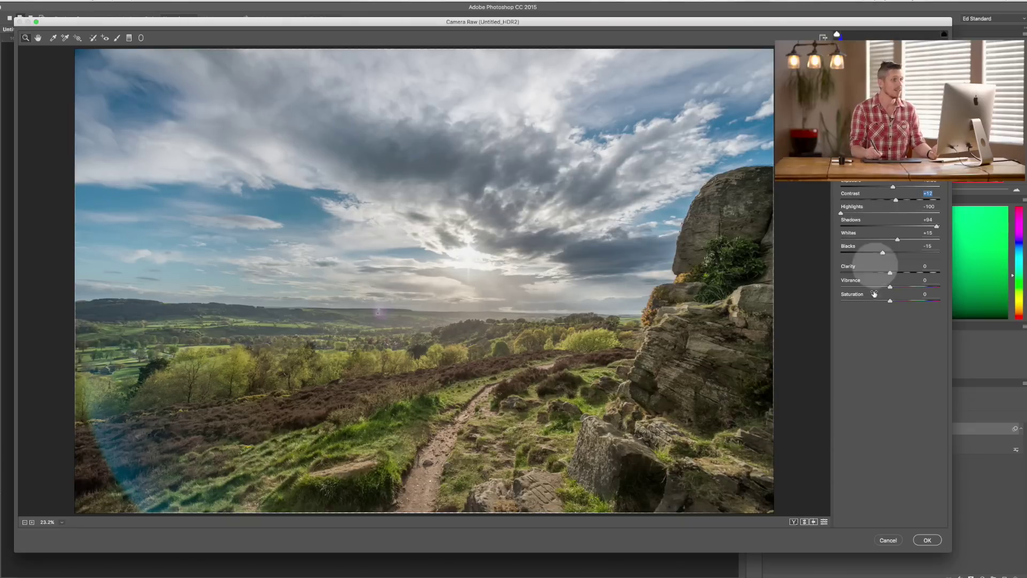
{"action": "left_click", "coordinate": [891, 540]}
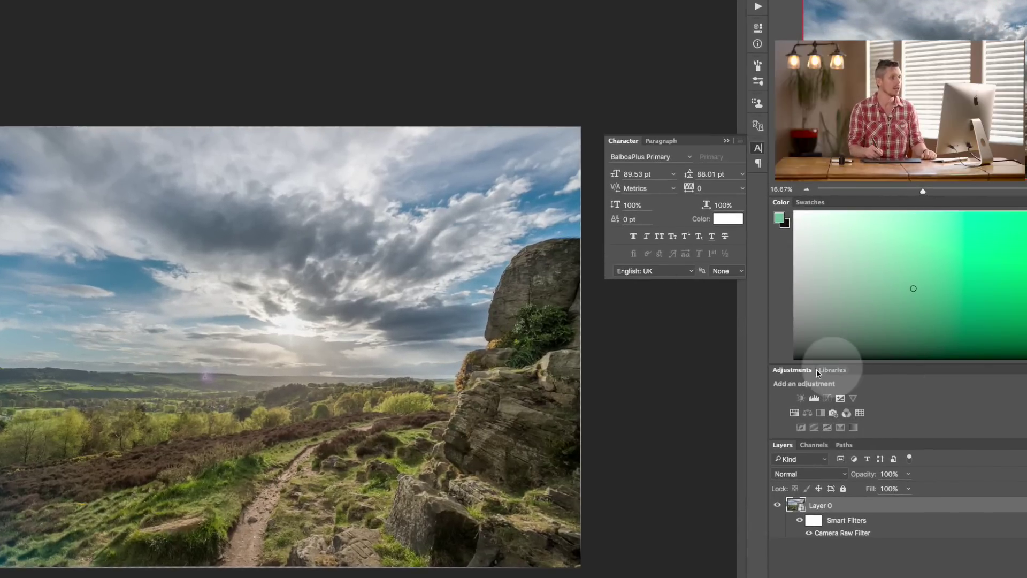
Add a Levels adjustment layer with input levels 0, 0.87, 208 and output white 239.
{"action": "left_click", "coordinate": [815, 399]}
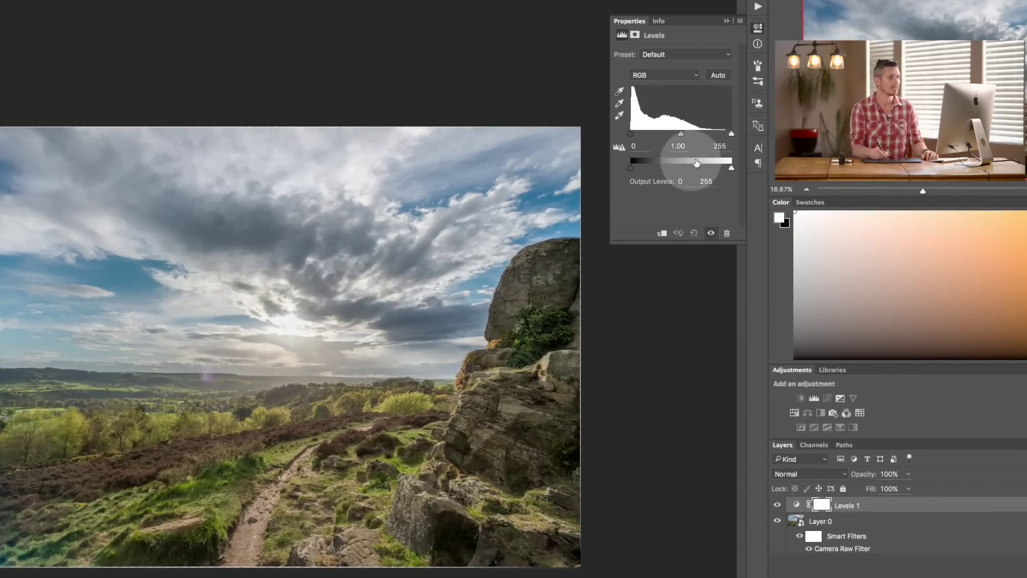
{"action": "left_click_drag", "start_coordinate": [731, 134], "coordinate": [708, 135]}
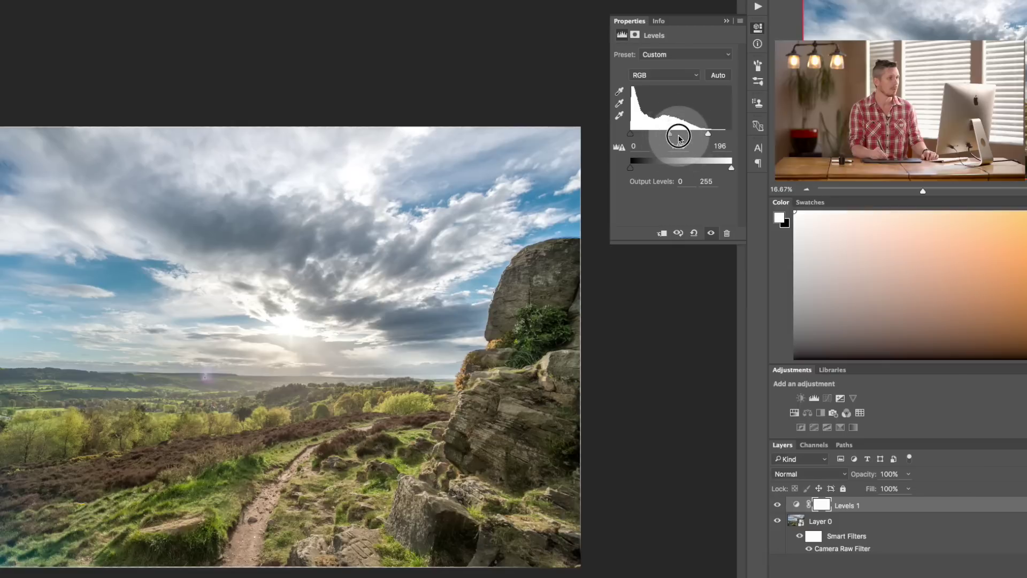
{"action": "left_click_drag", "start_coordinate": [675, 136], "coordinate": [713, 134]}
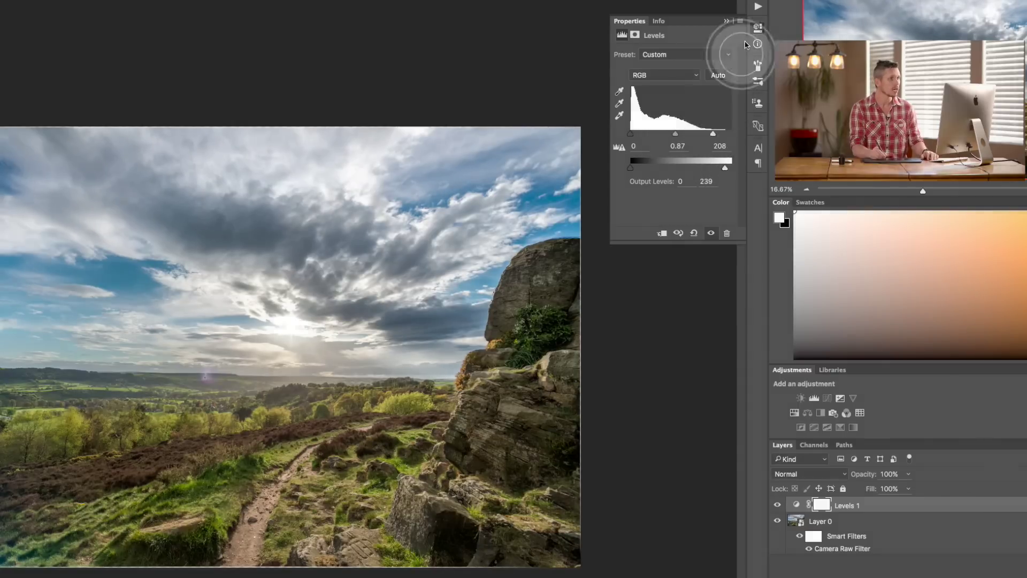
{"action": "left_click", "coordinate": [726, 21]}
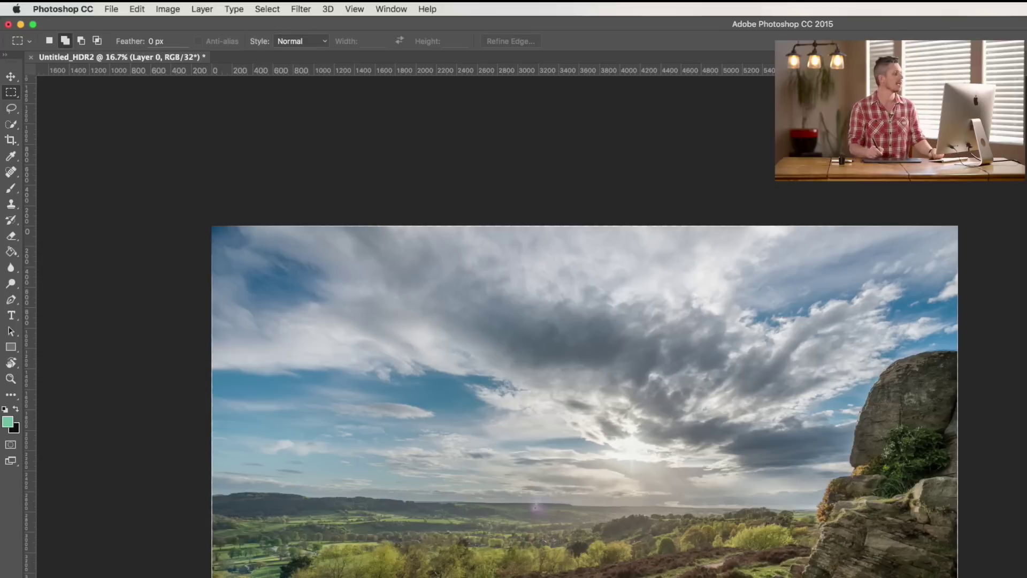
Browse the Filter menu and close it without choosing anything.
{"action": "left_click", "coordinate": [301, 9]}
{"action": "mouse_move", "coordinate": [346, 172]}
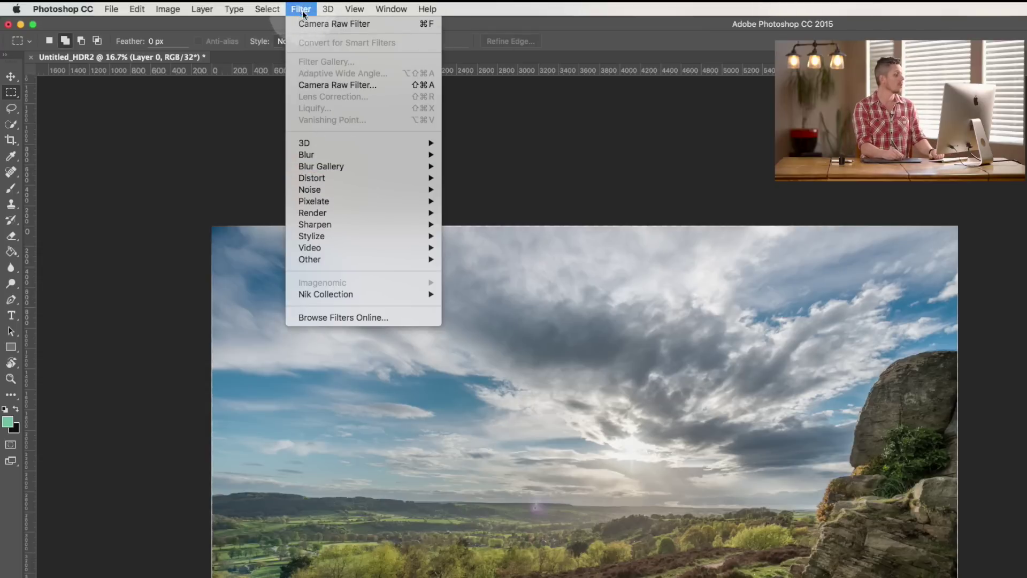
{"action": "left_click", "coordinate": [970, 196]}
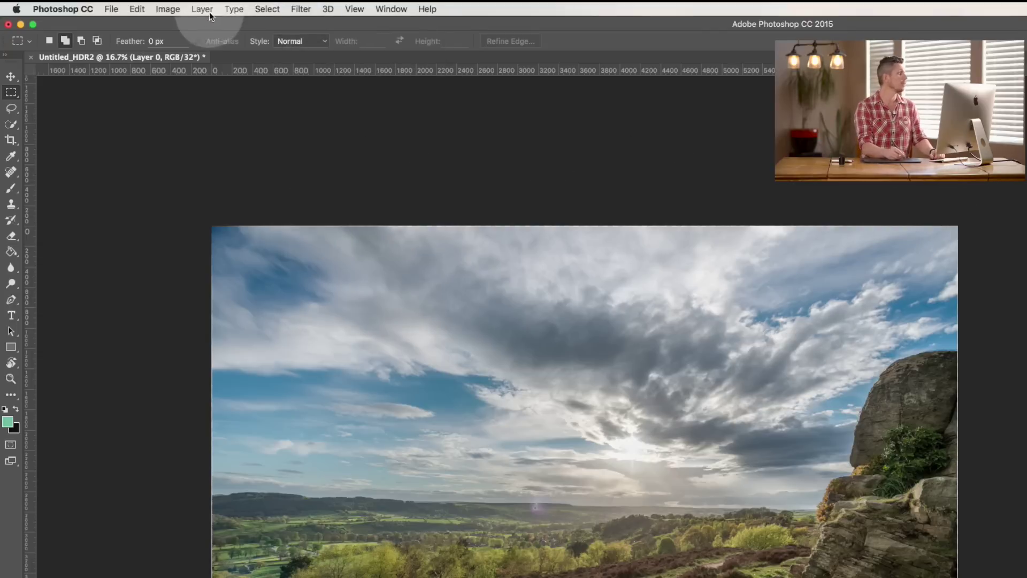
Convert the image to 16 Bits/Channel via Image > Mode, merging the layers when prompted.
{"action": "left_click", "coordinate": [171, 11]}
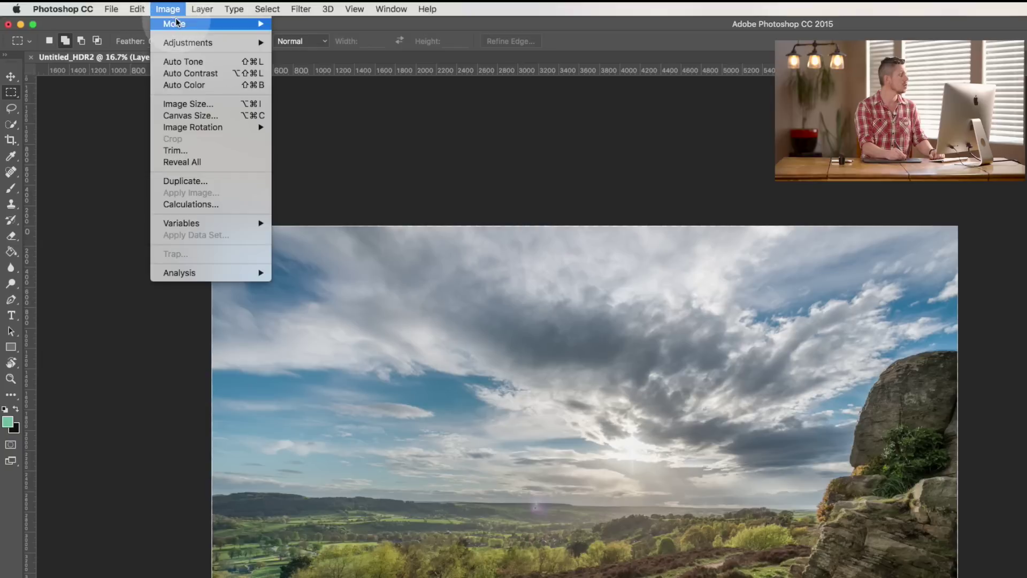
{"action": "mouse_move", "coordinate": [176, 24]}
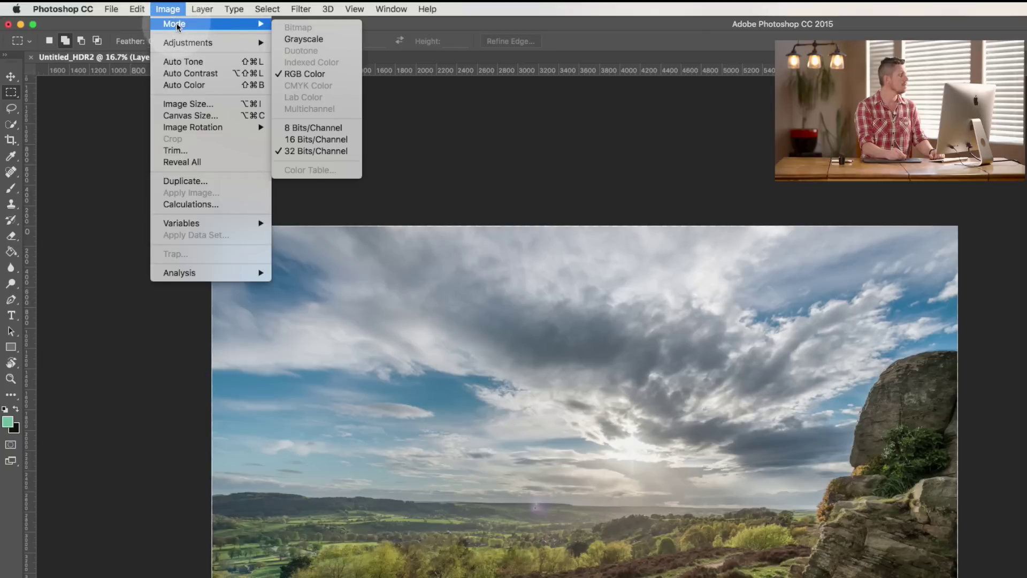
{"action": "left_click", "coordinate": [331, 140]}
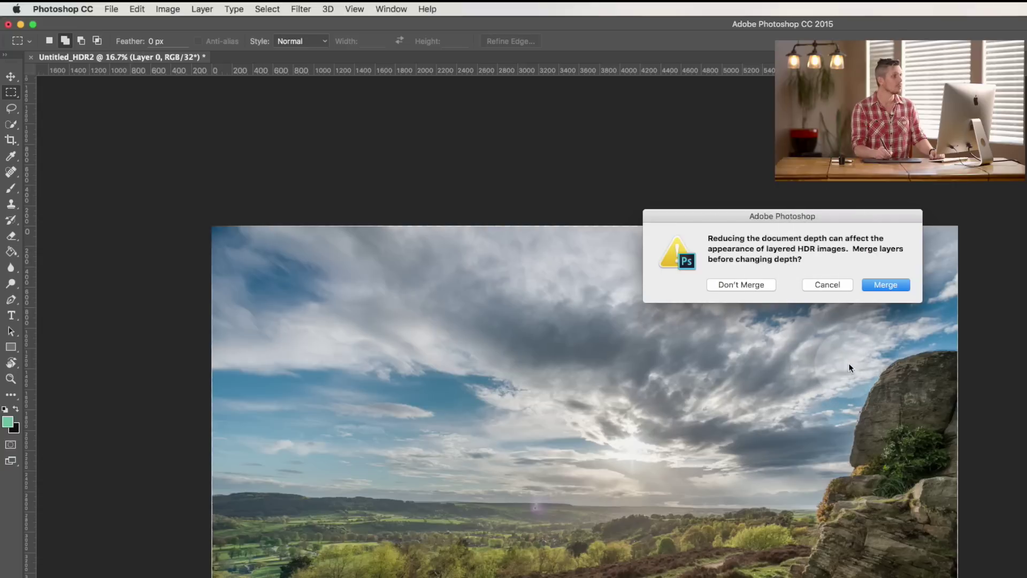
{"action": "left_click", "coordinate": [895, 284]}
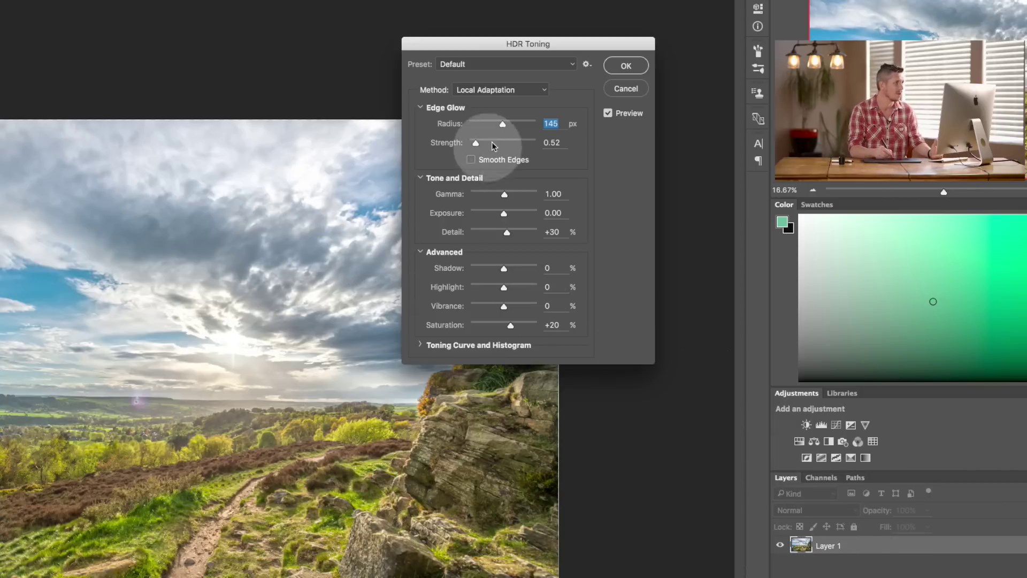
Set HDR Toning method to Exposure and Gamma, compare with Preview toggled, and accept.
{"action": "left_click", "coordinate": [533, 90]}
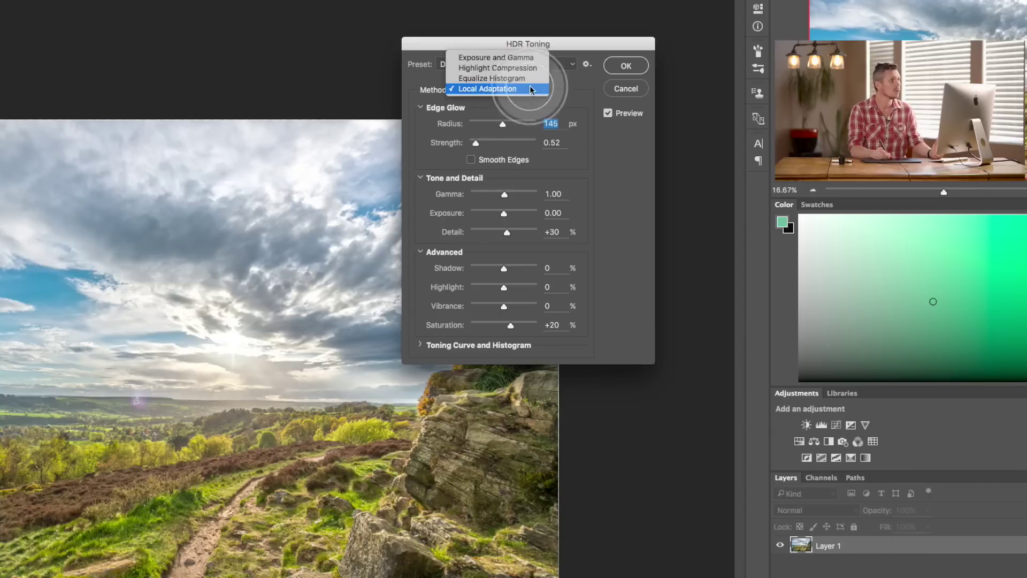
{"action": "left_click", "coordinate": [524, 59]}
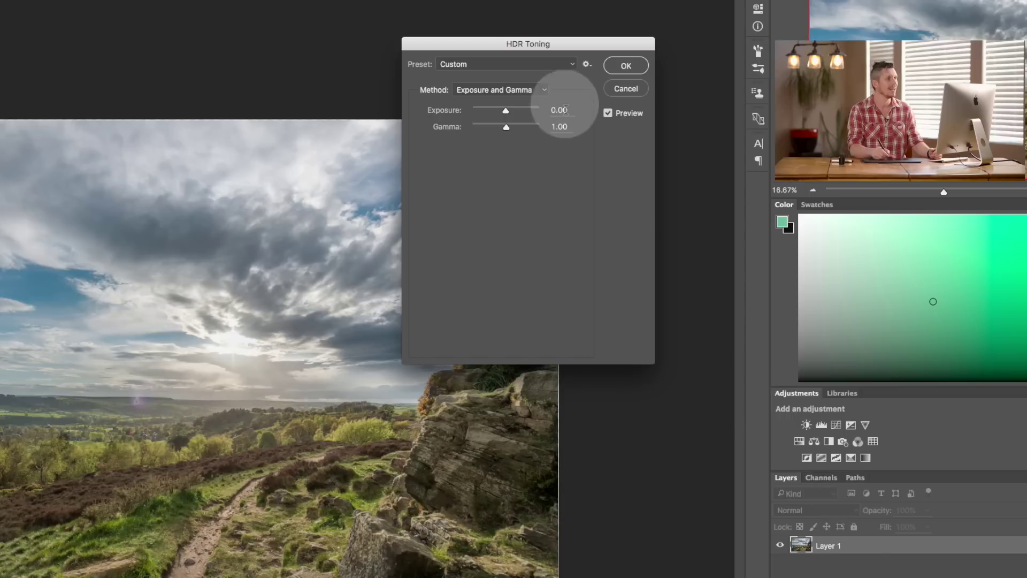
{"action": "left_click", "coordinate": [608, 114]}
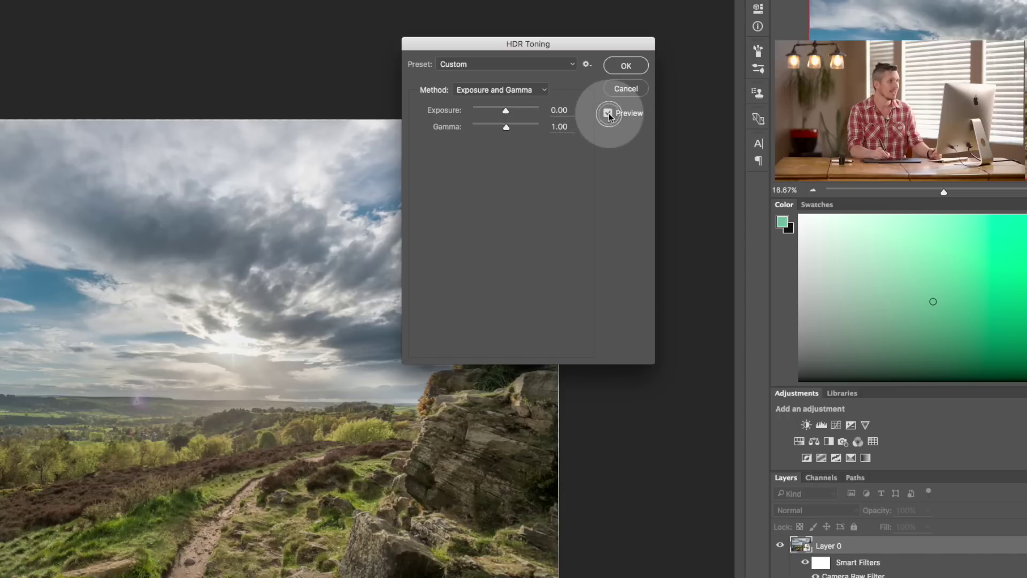
{"action": "left_click", "coordinate": [609, 119]}
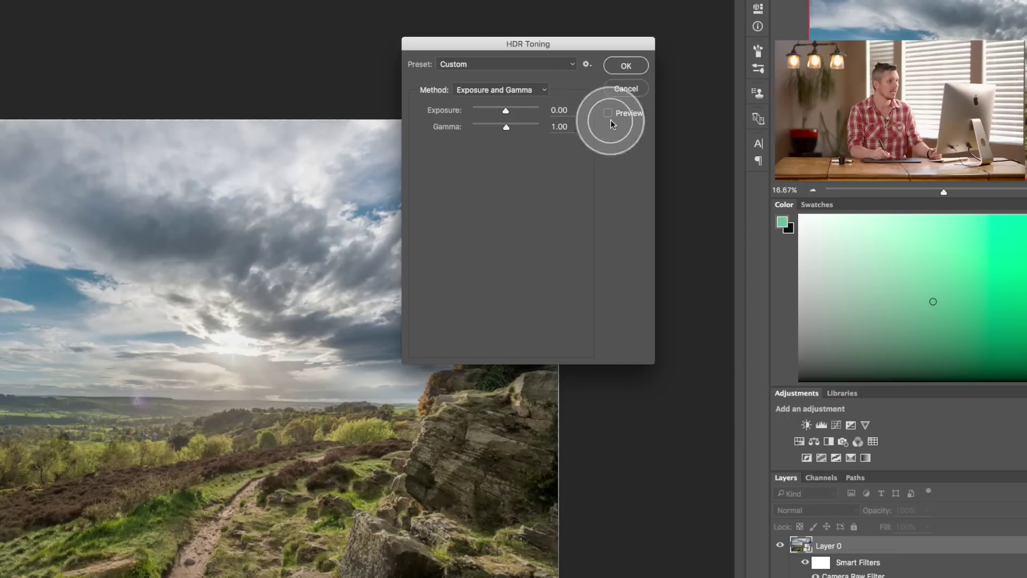
{"action": "left_click", "coordinate": [610, 119]}
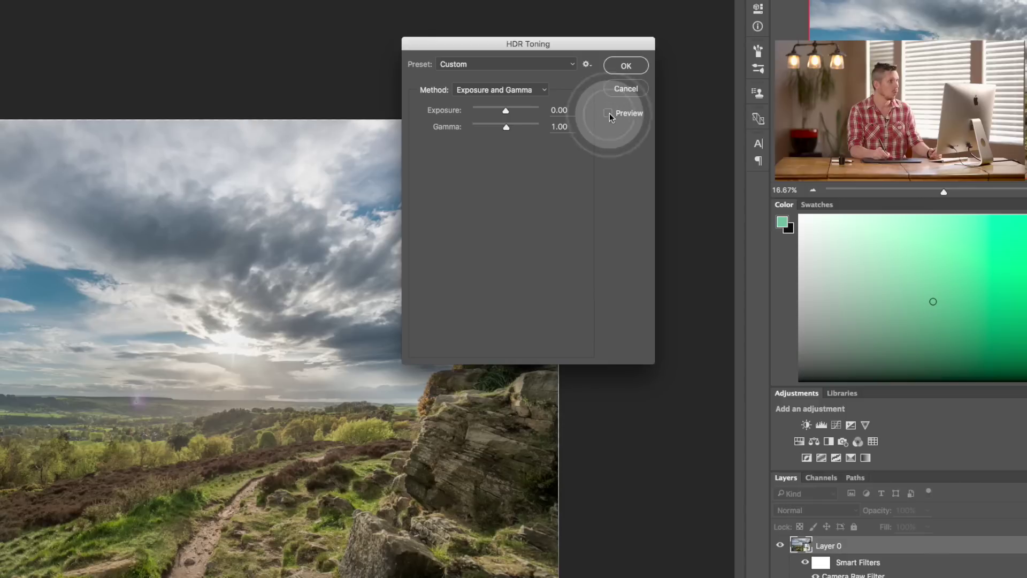
{"action": "left_click", "coordinate": [609, 119]}
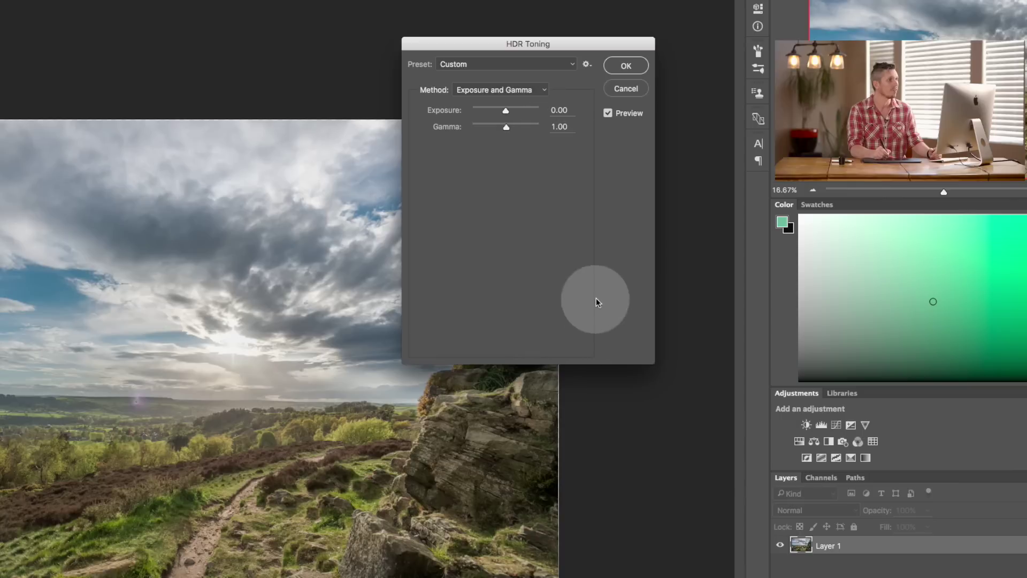
{"action": "left_click", "coordinate": [626, 66]}
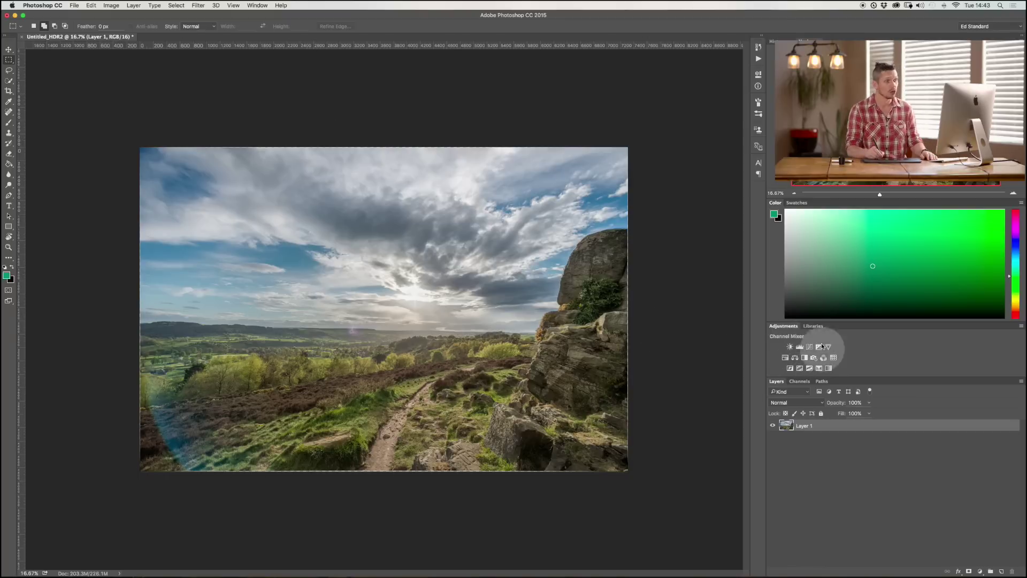
{"action": "left_click", "coordinate": [198, 6]}
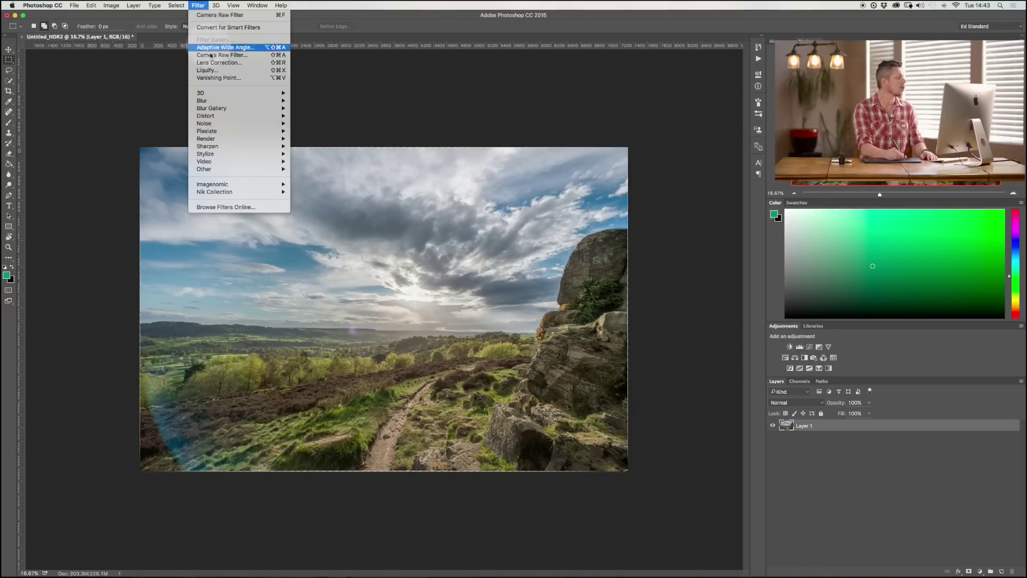
{"action": "left_click", "coordinate": [405, 92]}
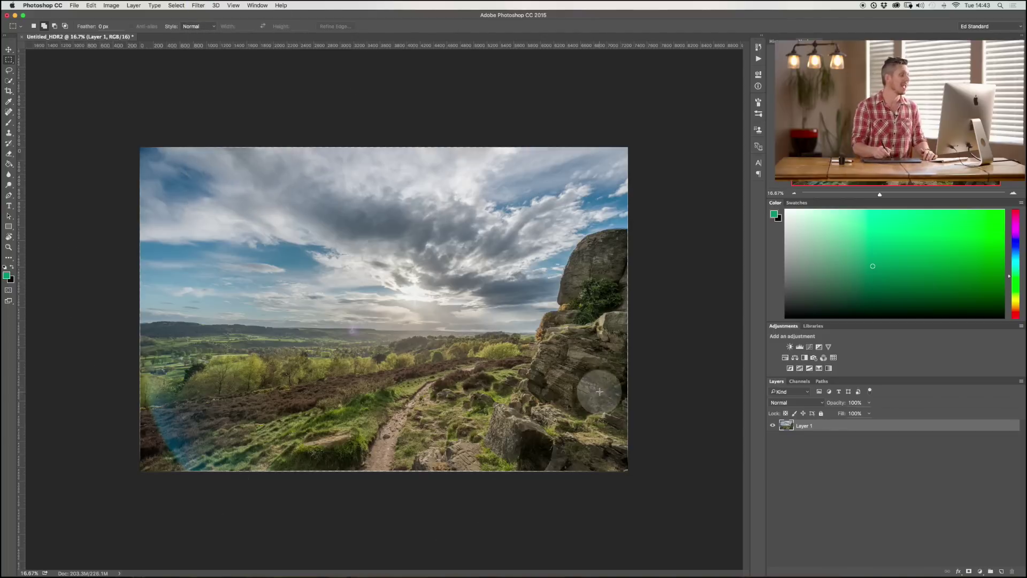